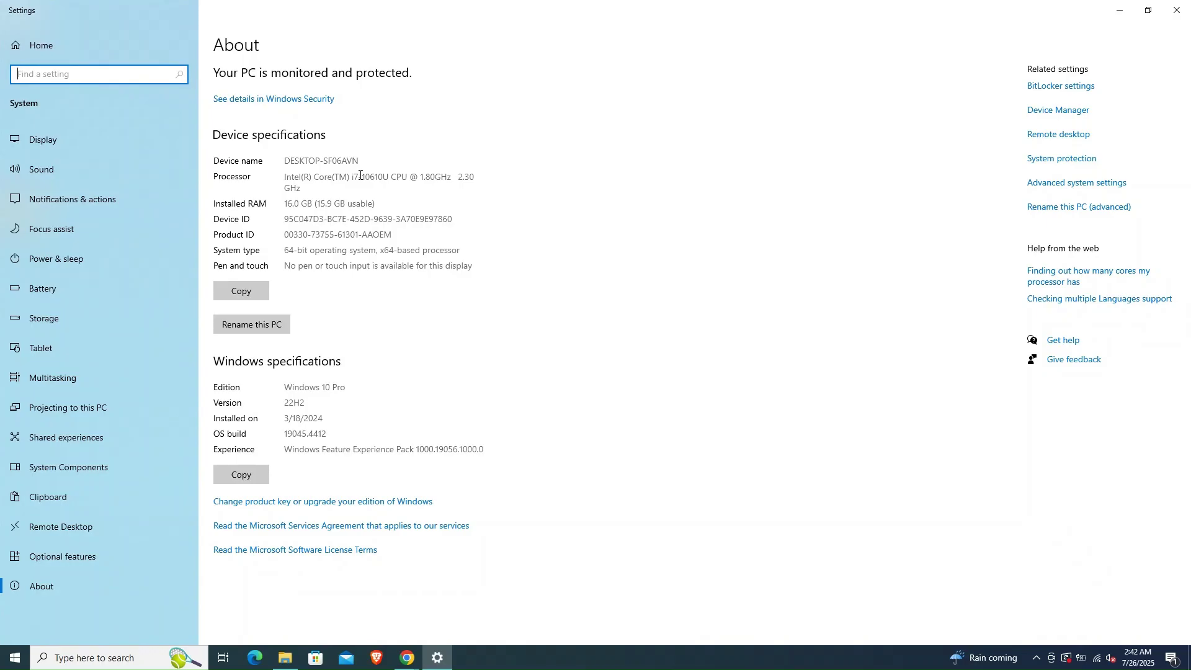
Highlight the processor model number 10610U in the Windows device specifications.
left_click_drag(362, 177, 378, 177)
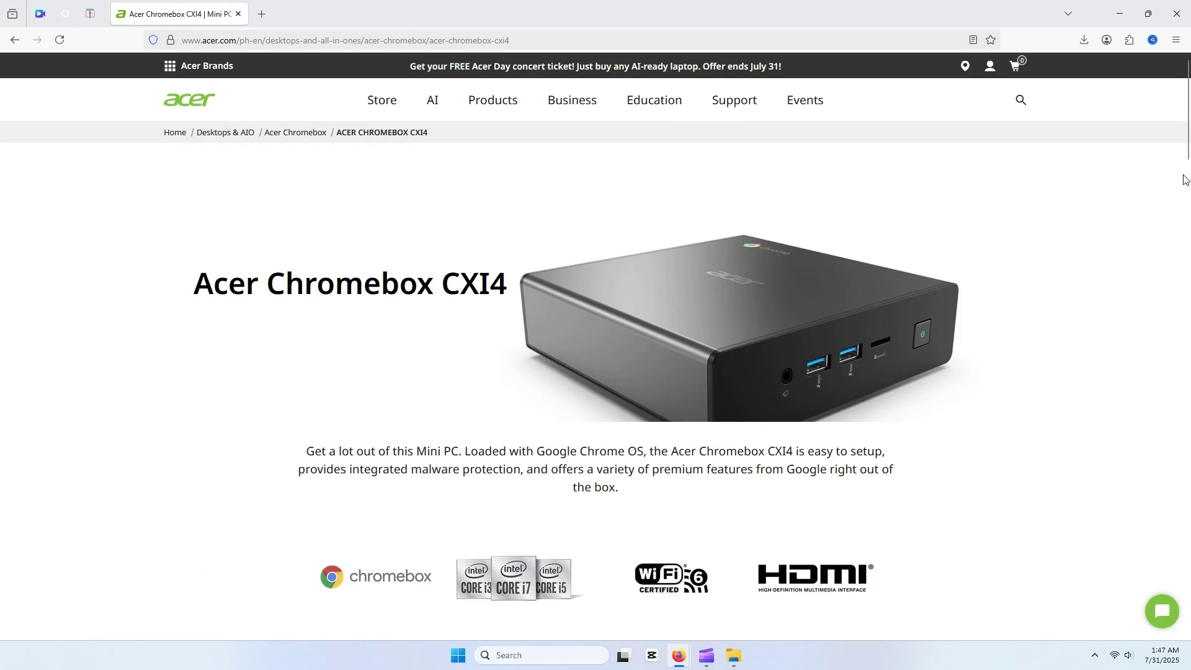
Scroll through the Acer Chromebox CXI4 product page, then open the MrChromebox Getting Started guide.
scroll(1188, 155, "down", 2)
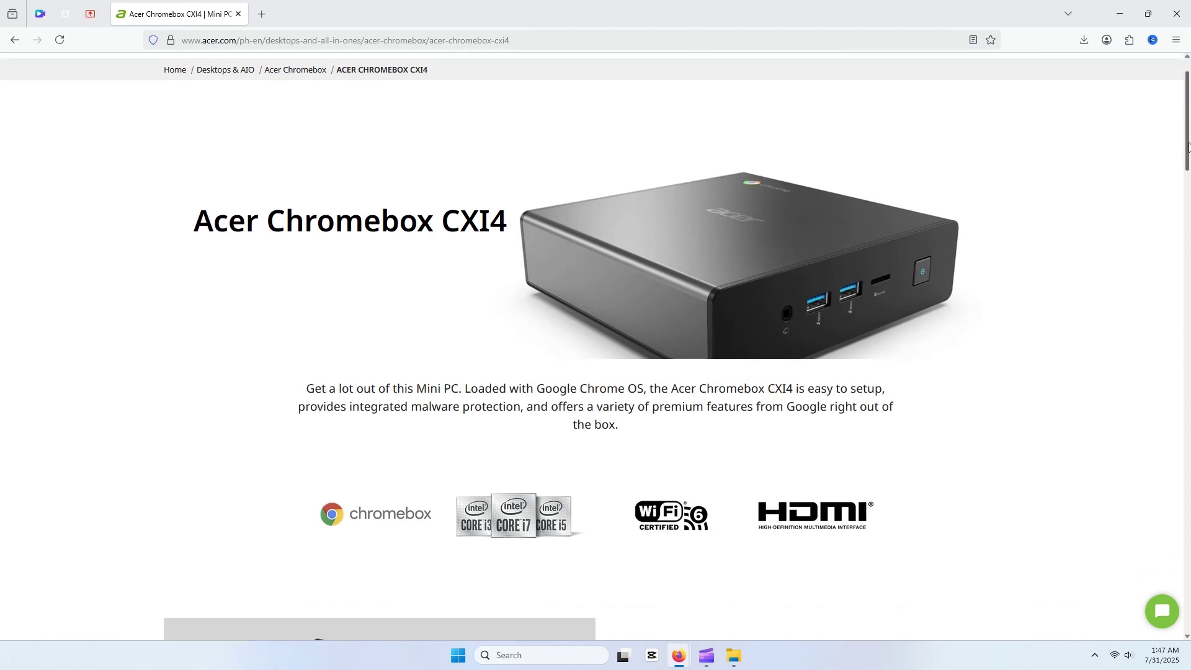
left_click_drag(1188, 147, 1188, 324)
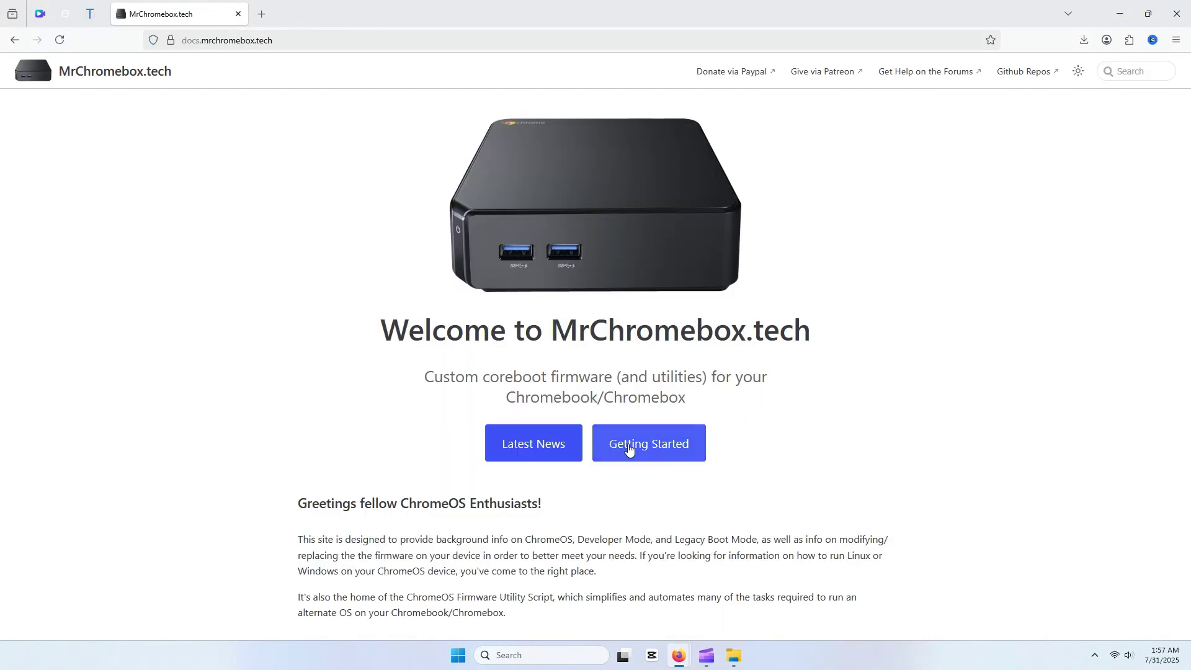
left_click(627, 446)
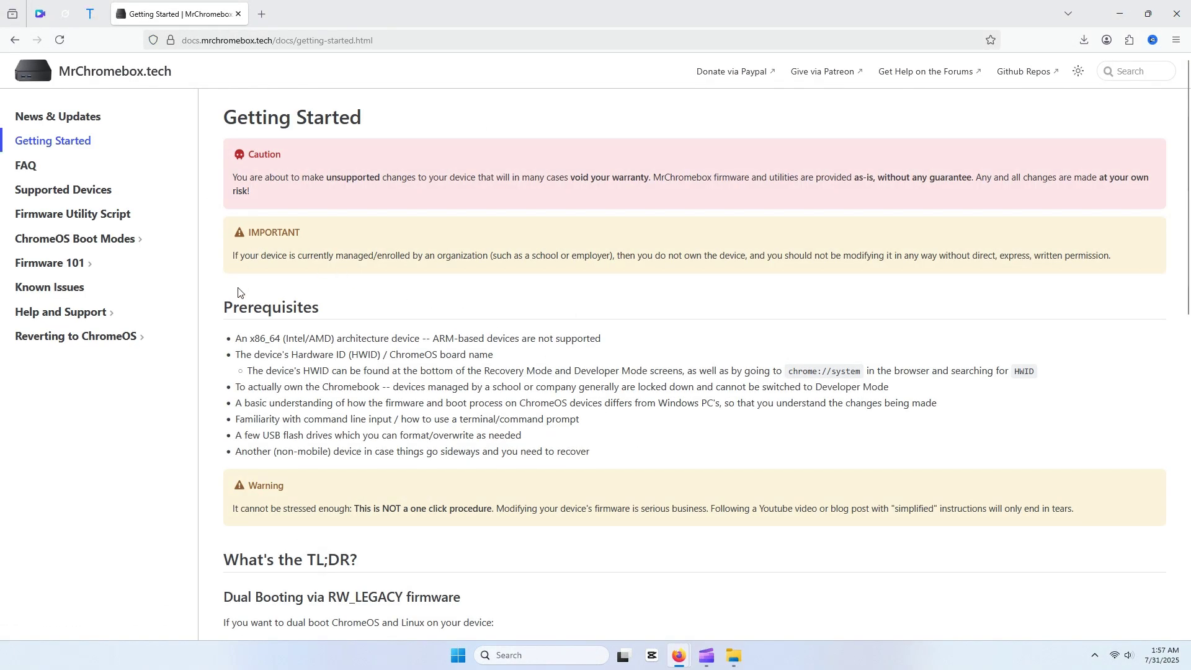
Browse the MrChromebox supported devices list.
scroll(237, 297, "down", 8)
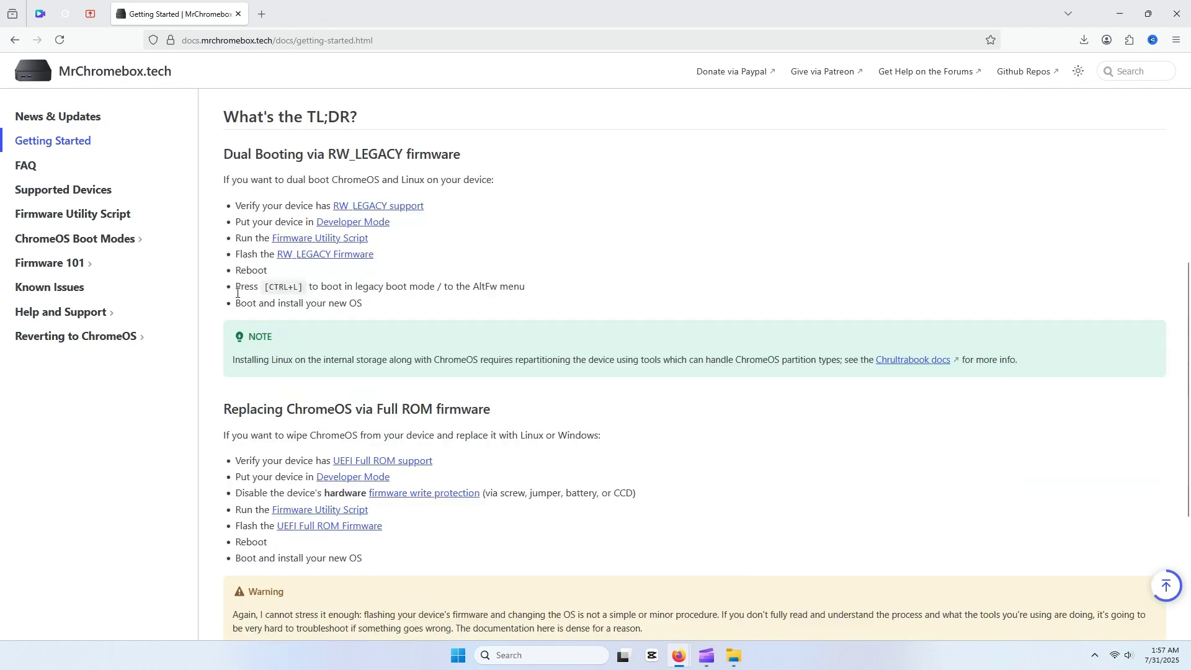
scroll(237, 285, "down", 3)
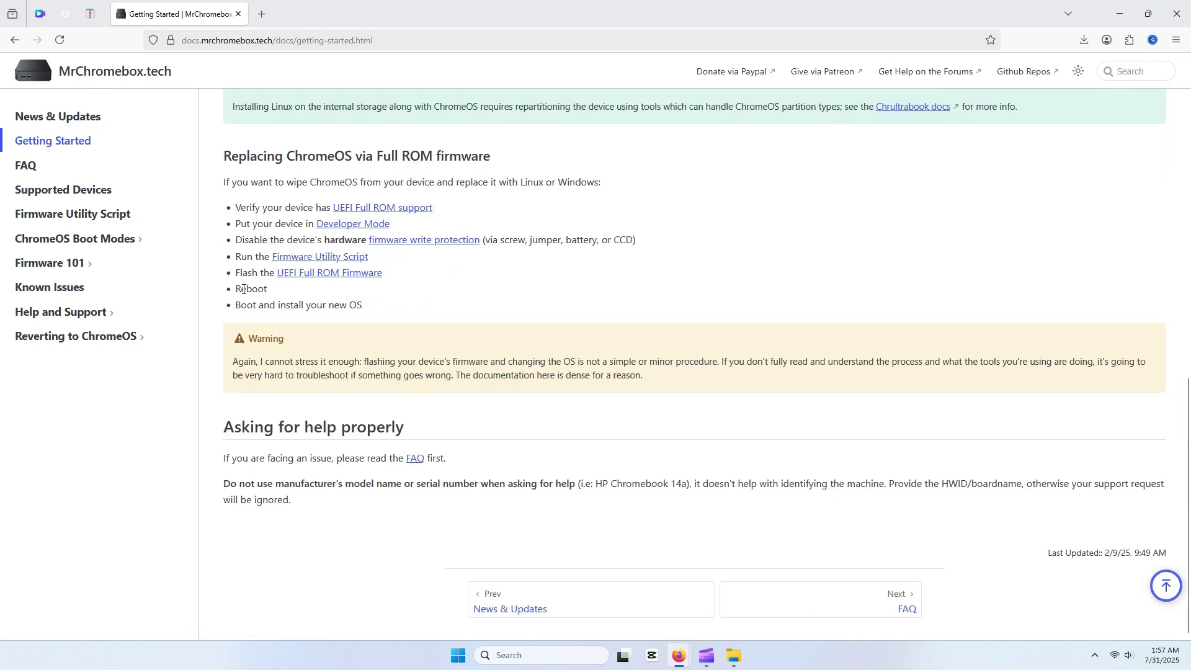
left_click(96, 193)
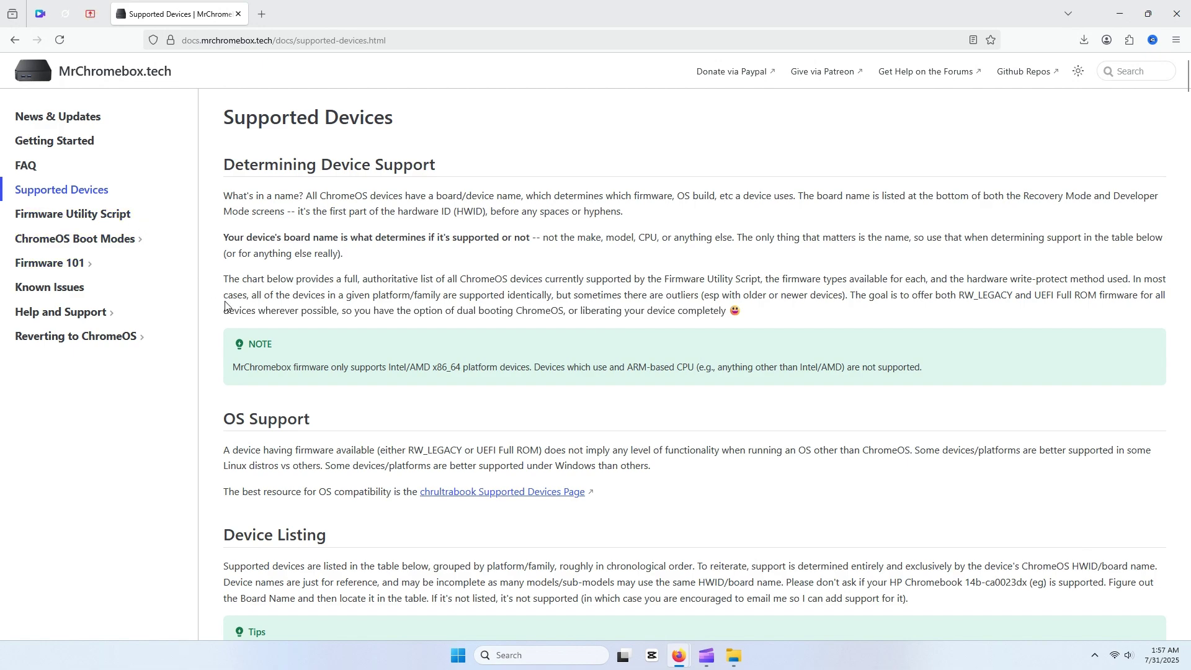
scroll(225, 306, "down", 4)
scroll(226, 302, "down", 10)
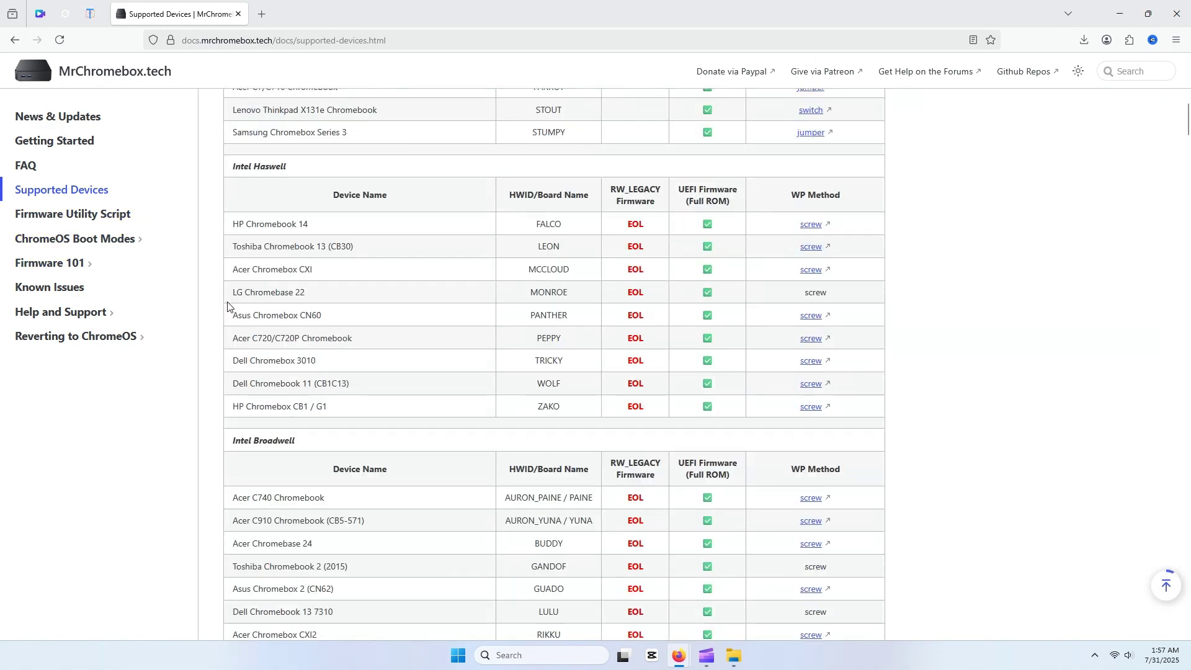
scroll(311, 314, "down", 9)
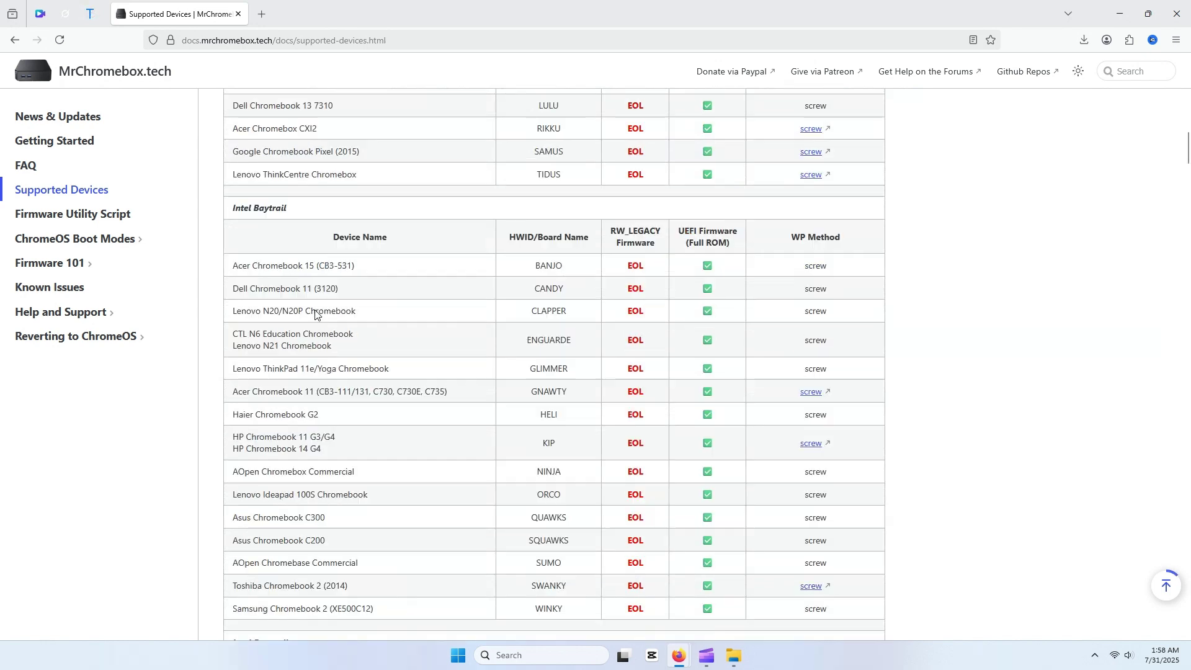
scroll(316, 310, "down", 8)
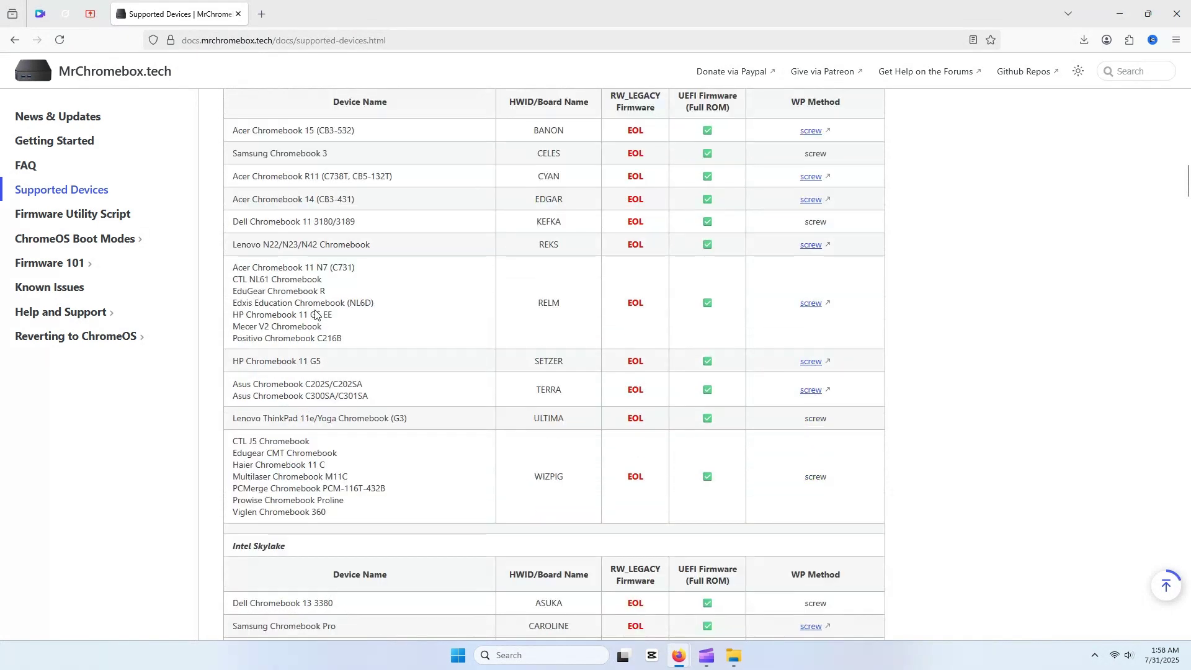
scroll(315, 314, "down", 7)
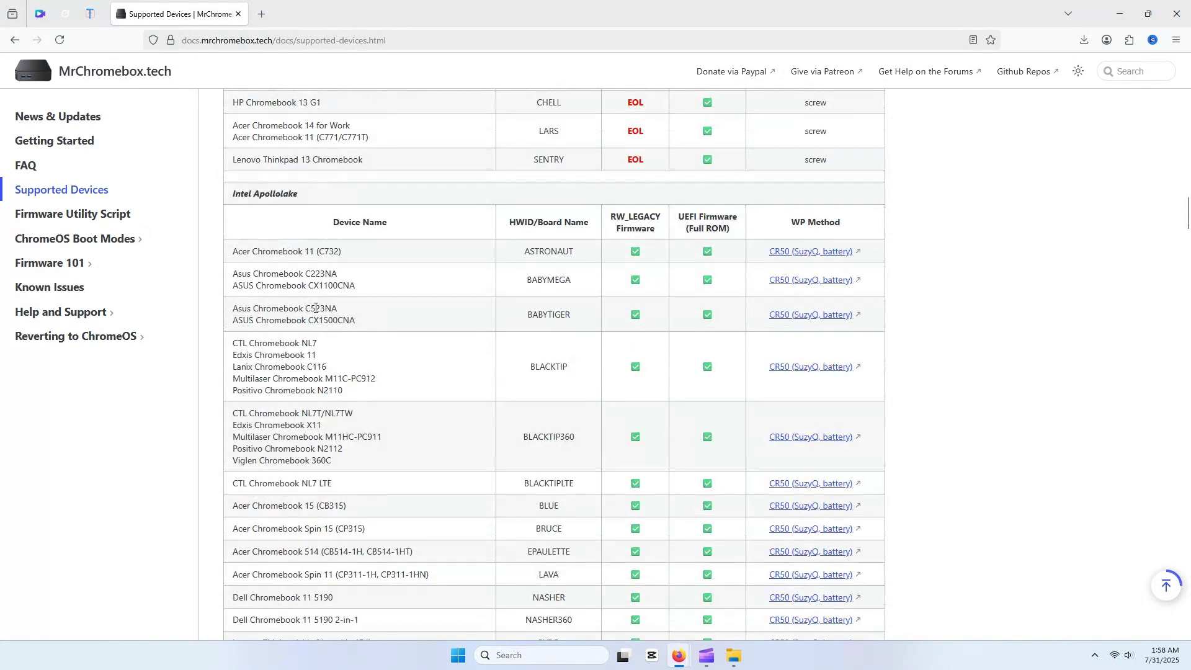
Read the firmware utility script, boot modes, normal and recovery mode pages, ending at Firmware 101.
left_click(117, 214)
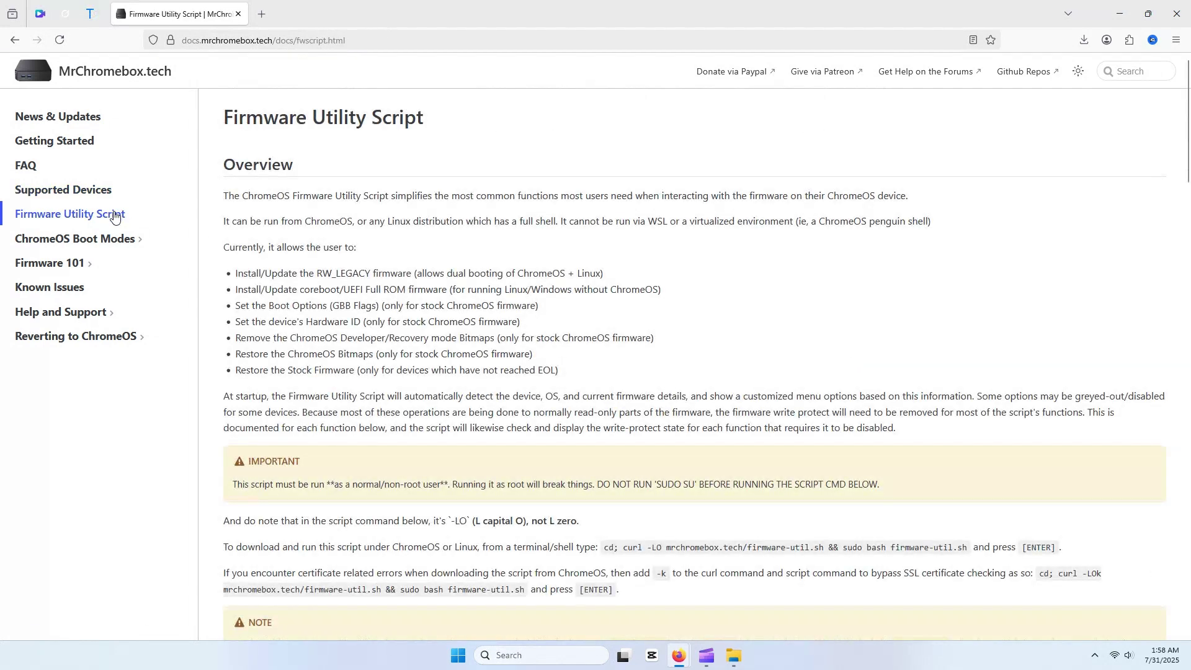
left_click(107, 240)
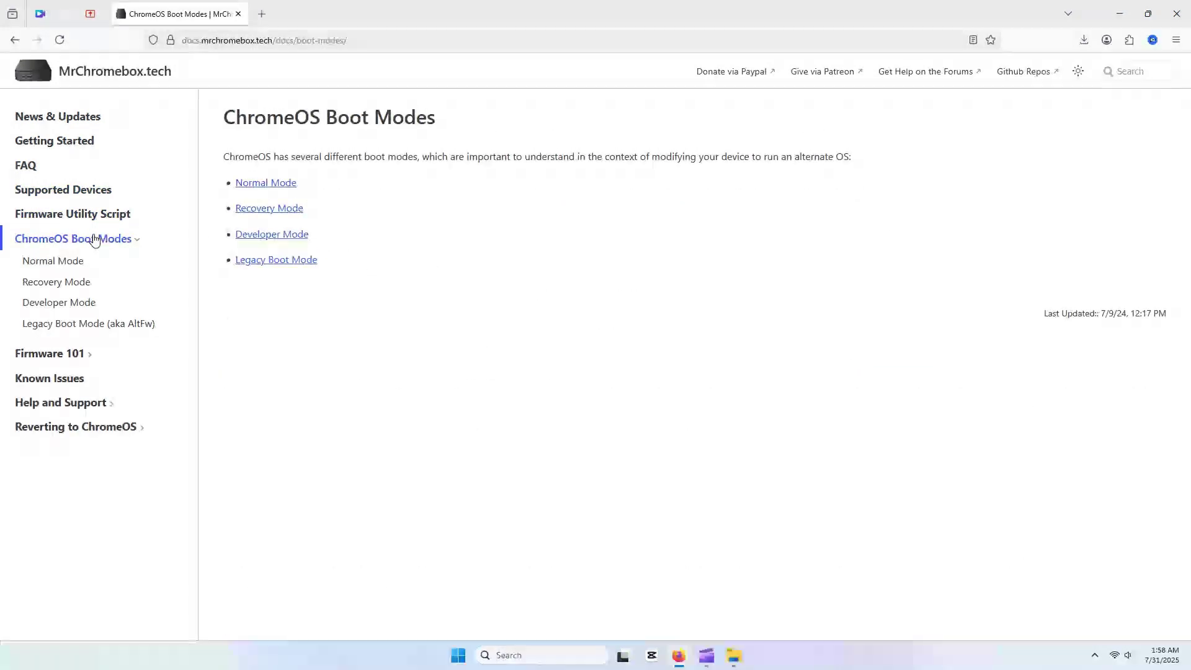
left_click(68, 262)
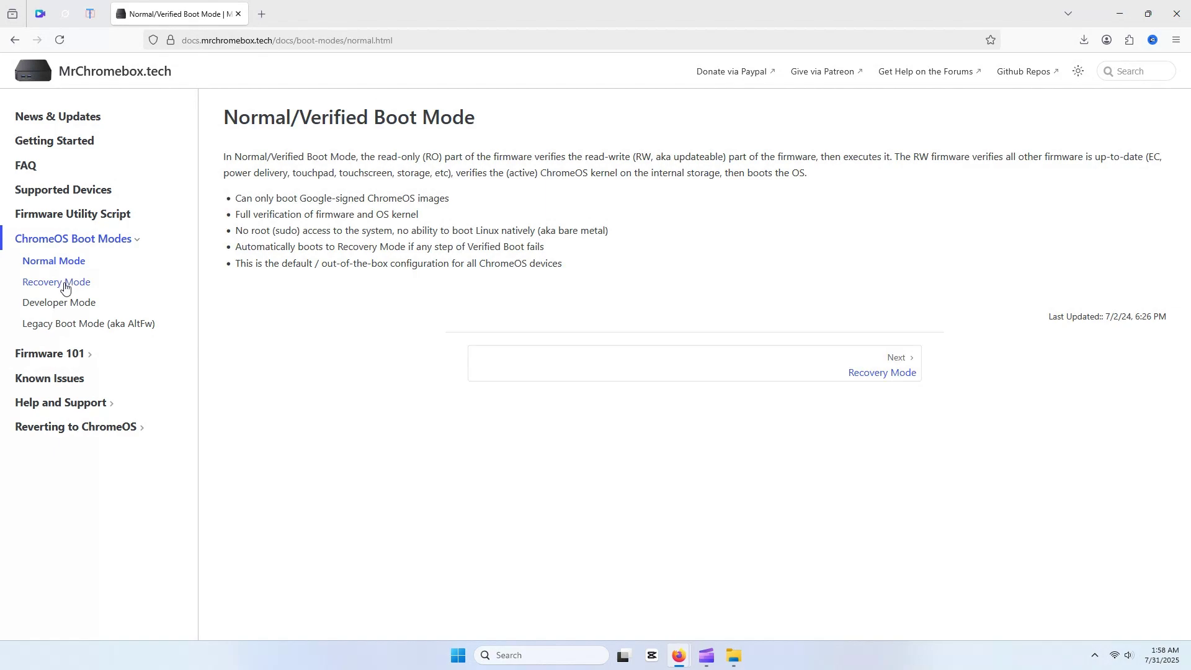
left_click(65, 283)
left_click(63, 354)
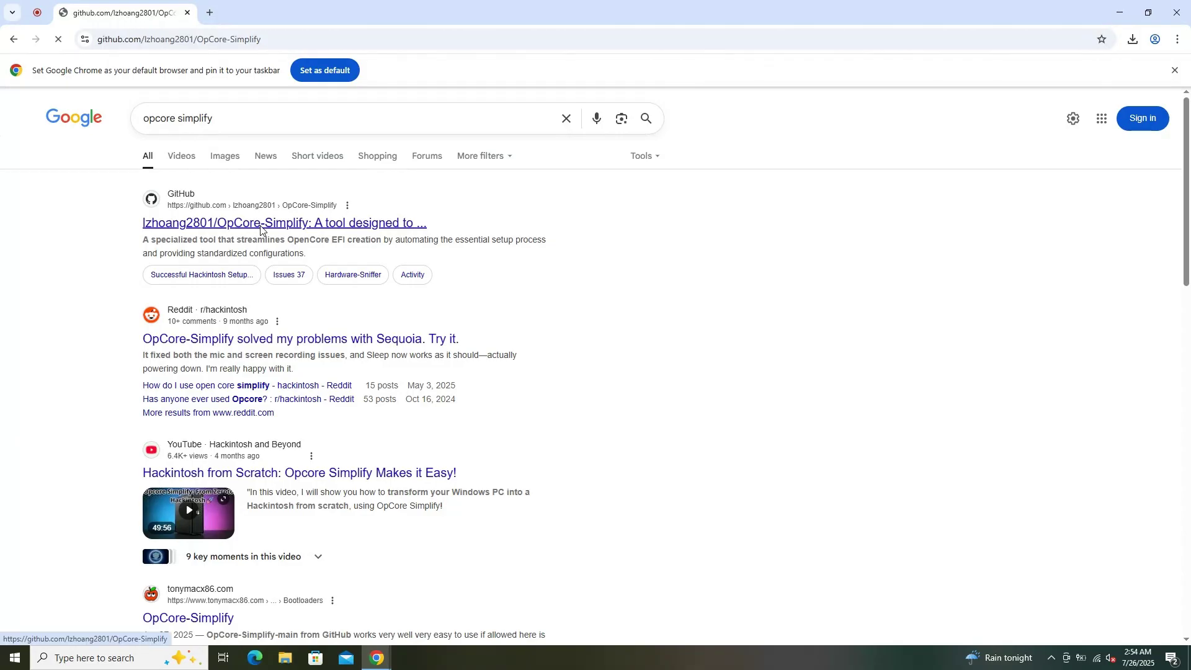
Download the OpCore-Simplify GitHub repository as a ZIP archive.
left_click(282, 149)
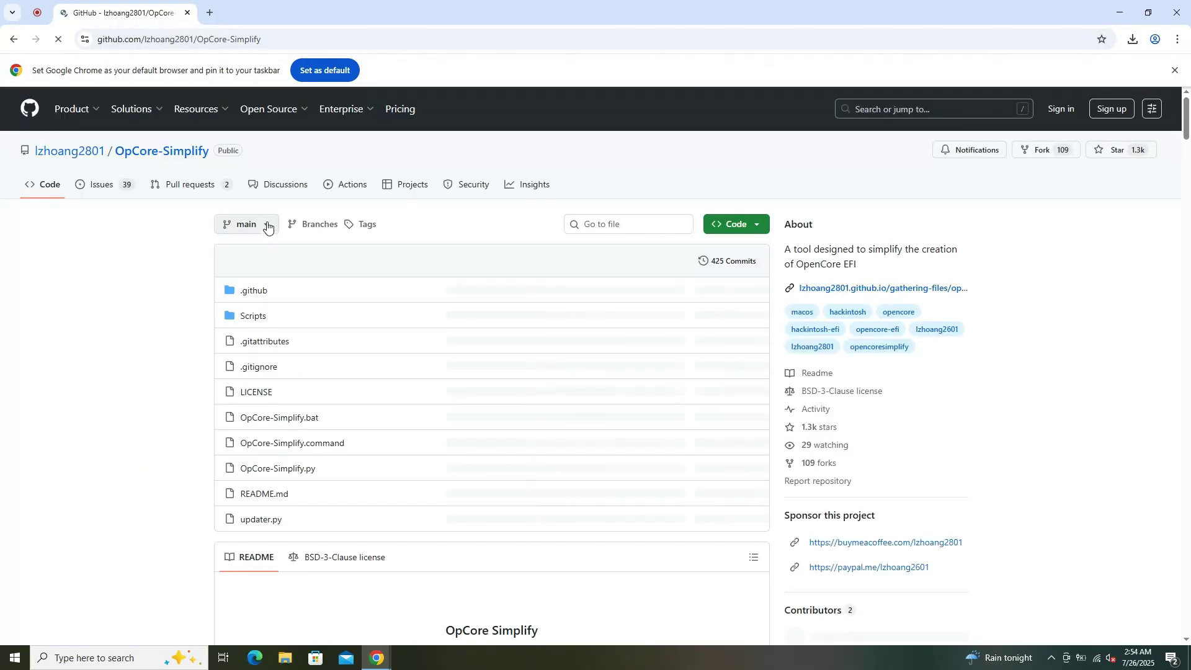
left_click(732, 224)
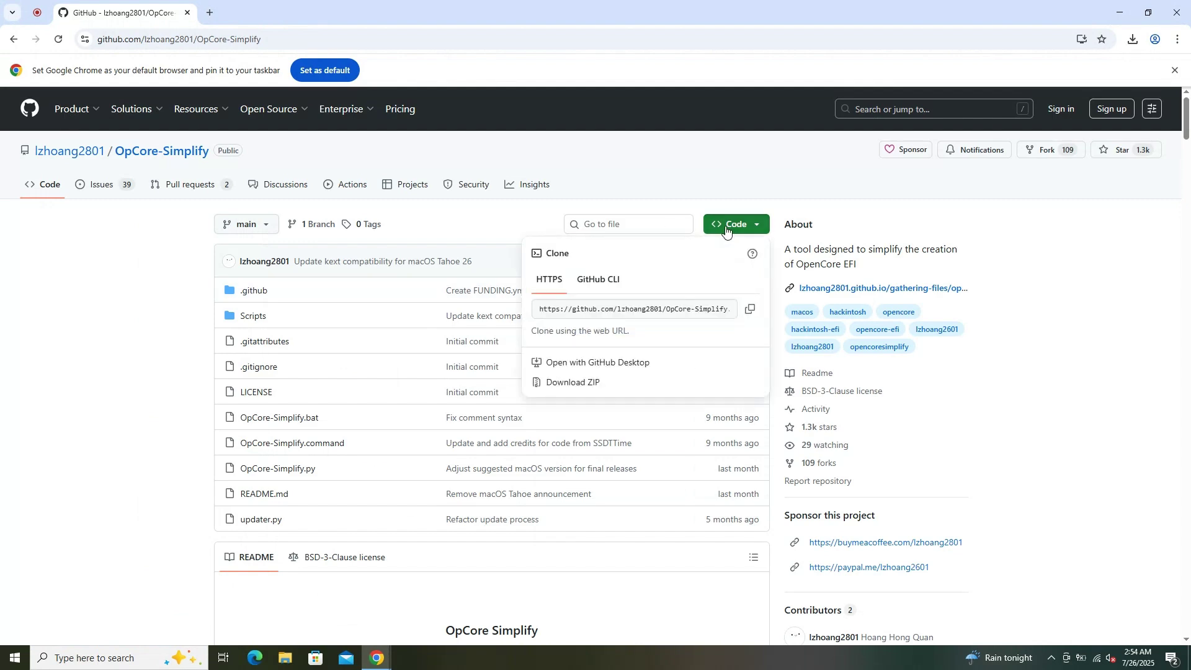
left_click(584, 381)
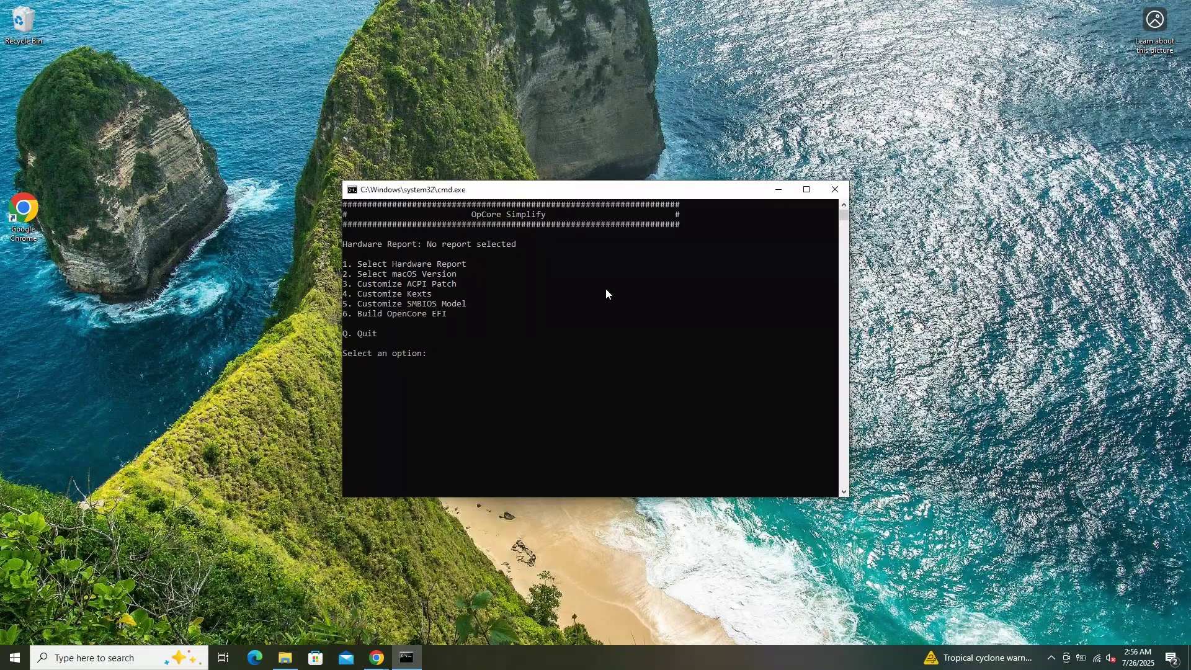
Choose option 1 to select a hardware report and enter E to export this machine's report.
type("1")
key("Return")
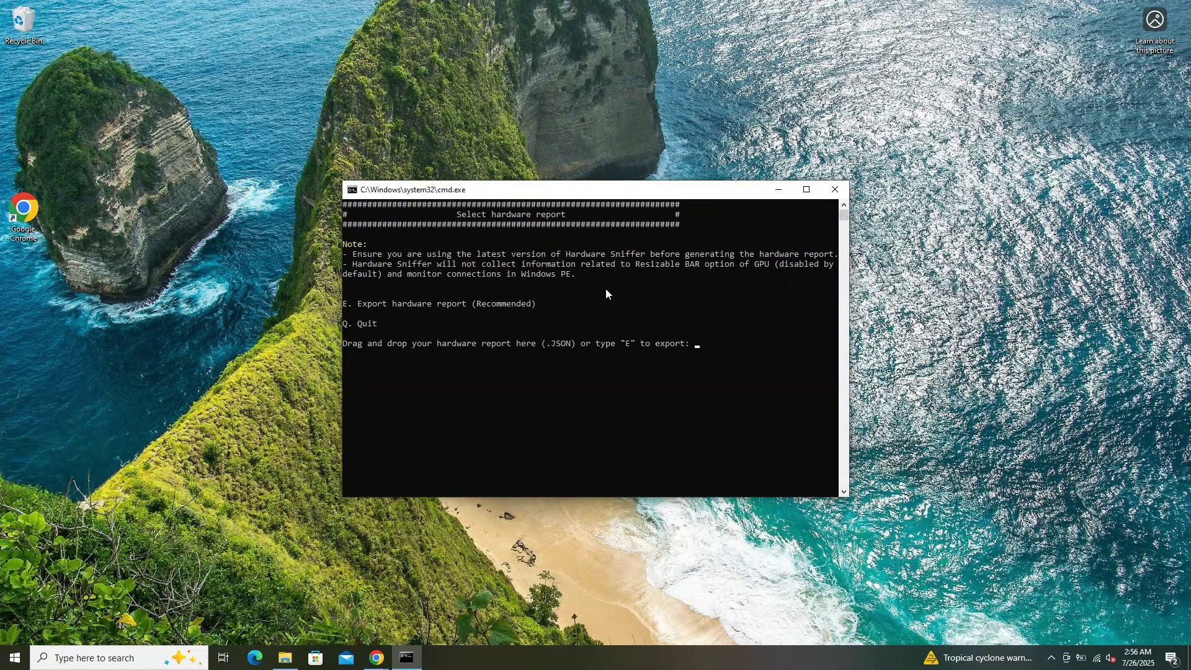
type("EFI")
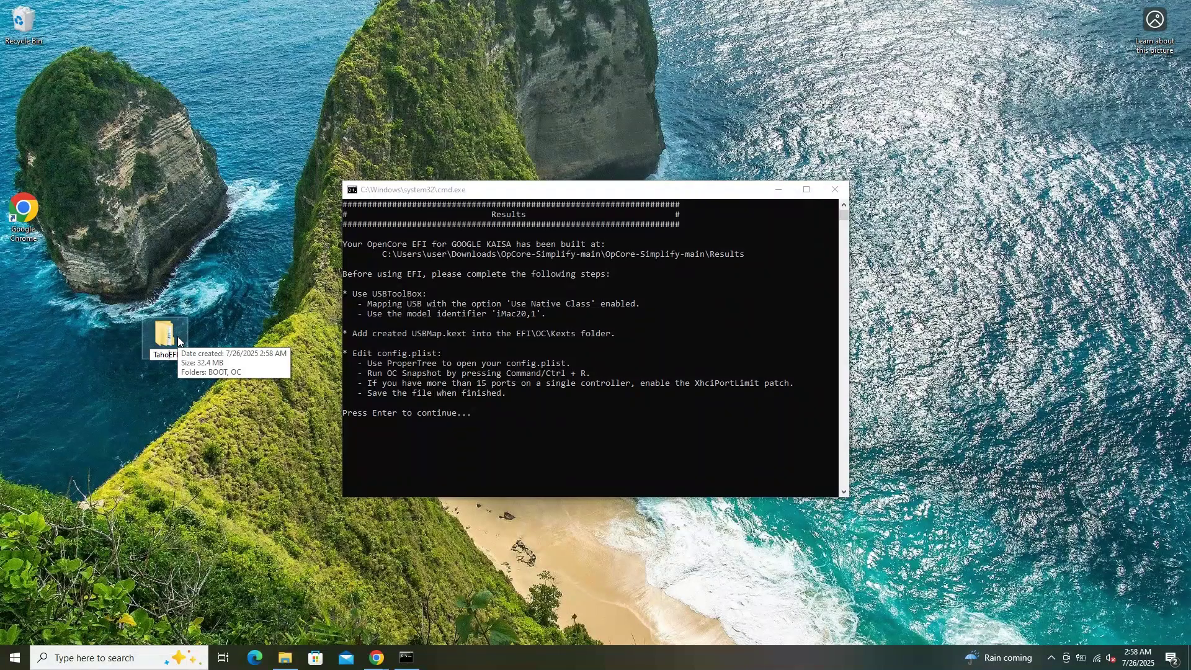
Return to the main menu, target macOS Sequoia 15 (option 24) and choose itlwm (2) for Wi-Fi.
left_click(524, 311)
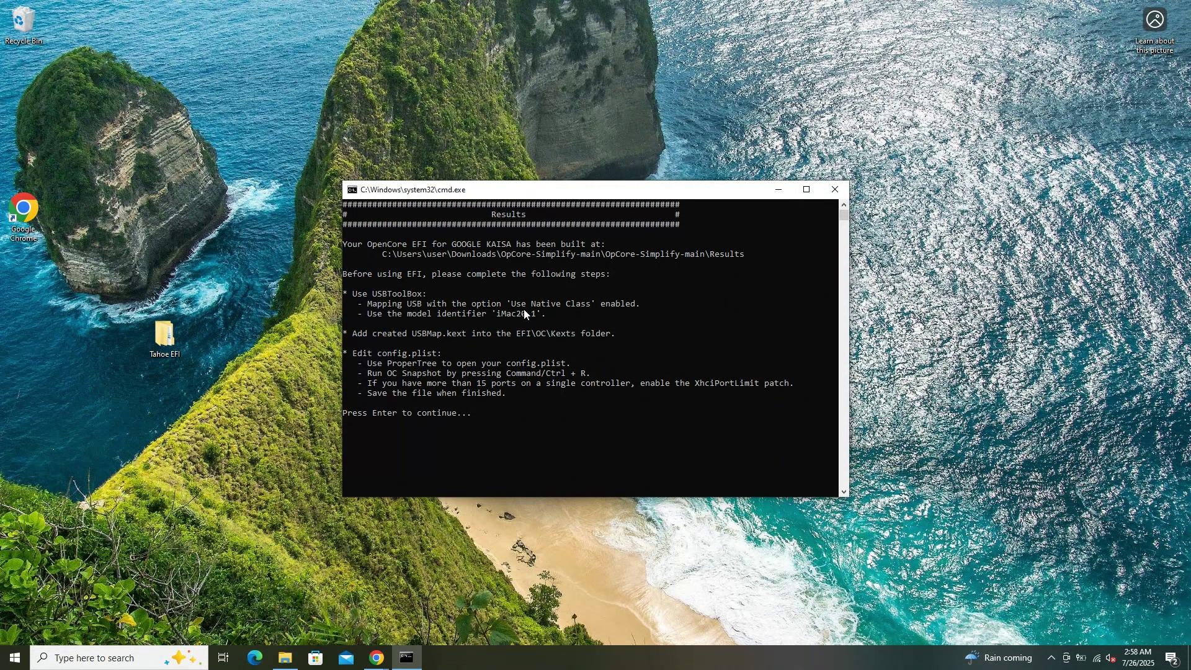
key("Return")
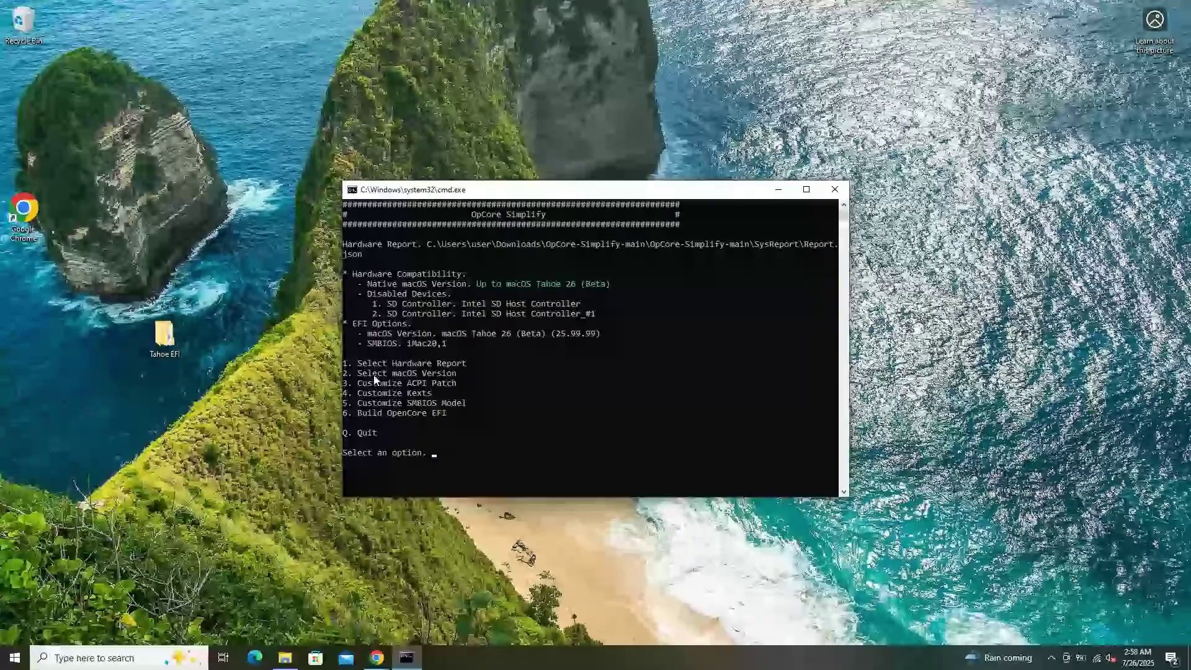
type("2")
key("Return")
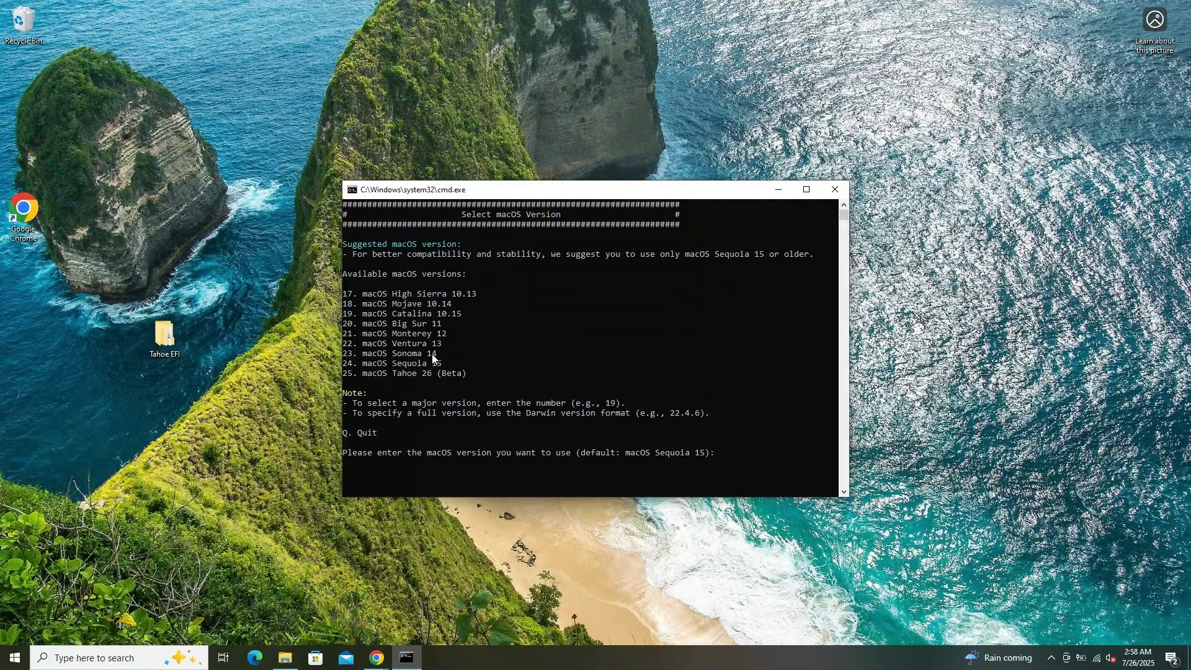
type("24")
key("Return")
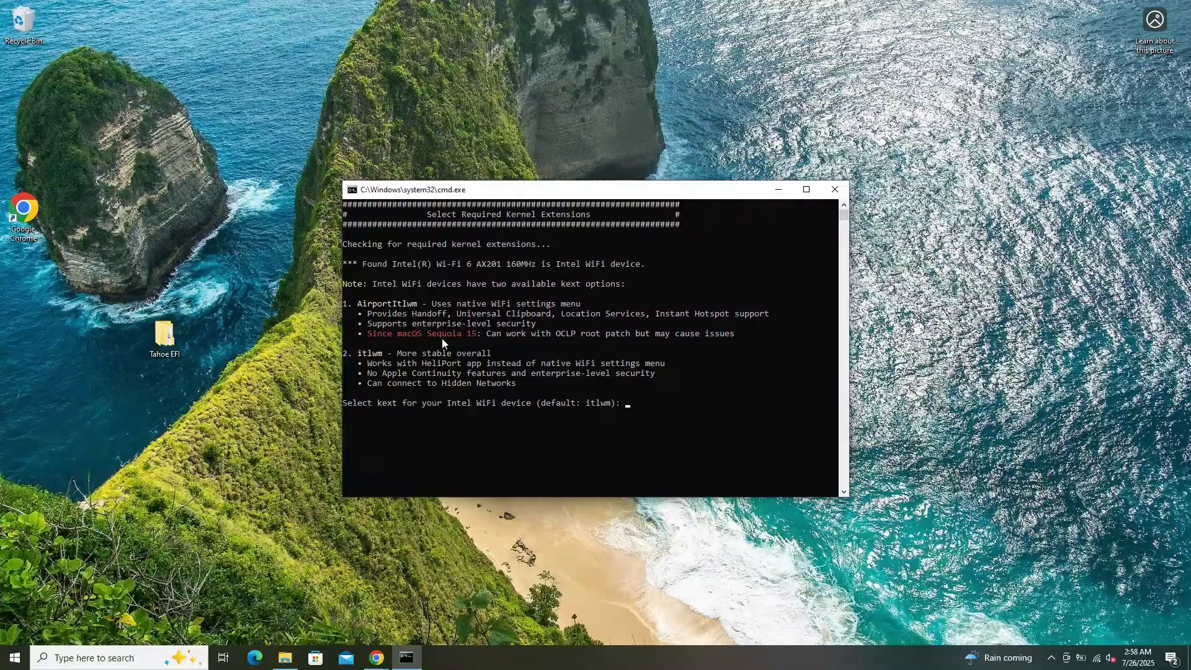
type("2")
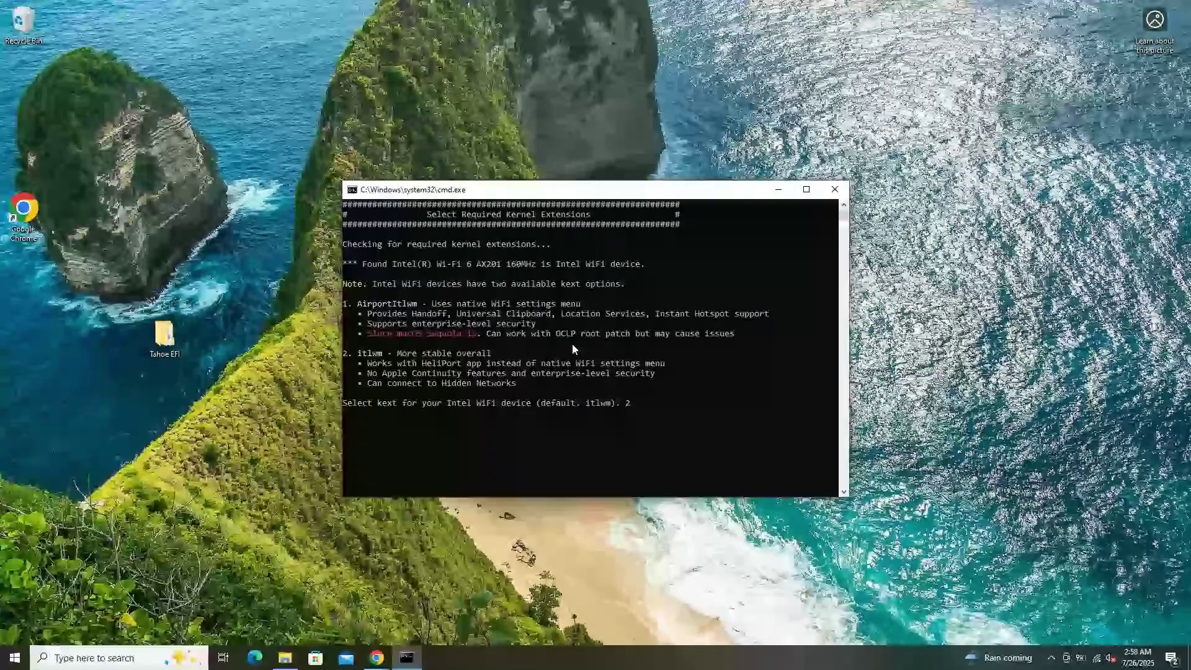
key("Return")
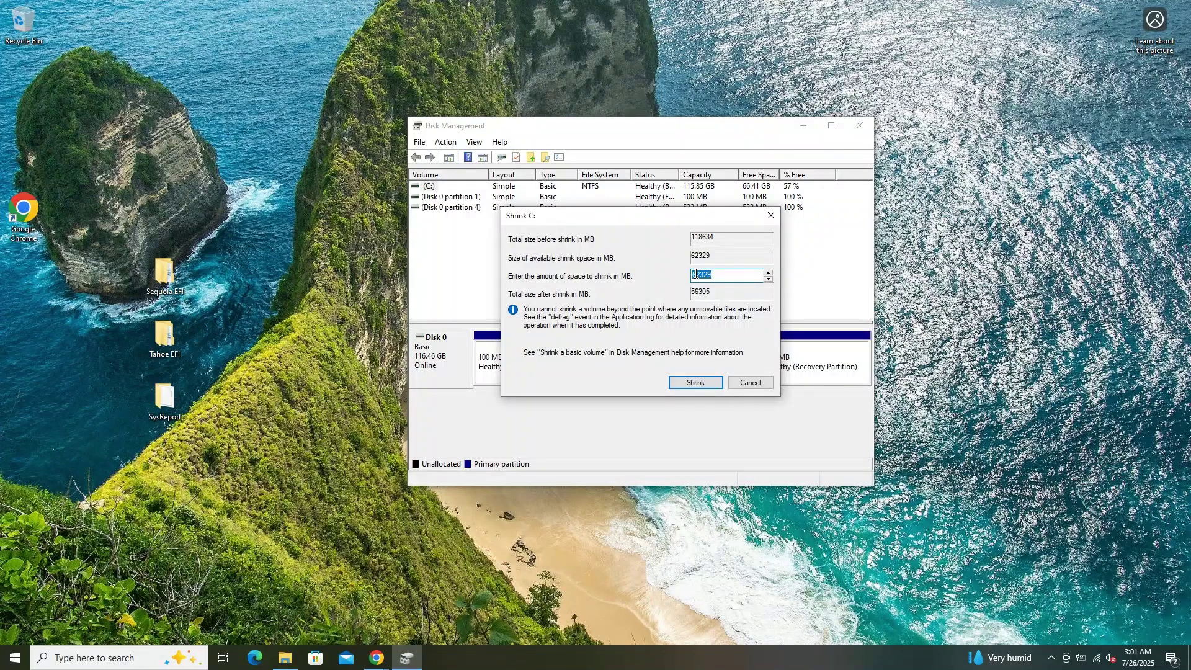
Shrink C: by 62329 MB, leaving 60.87 GB unallocated, then open the desktop DiskGenius folder.
left_click(709, 384)
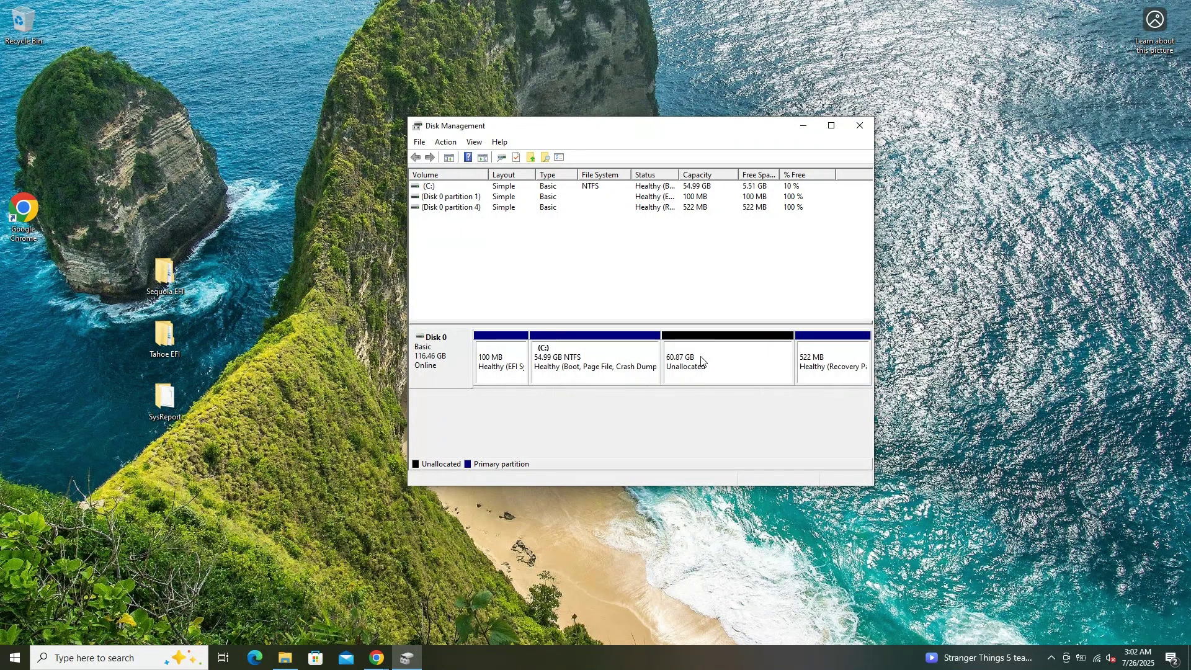
left_click(690, 364)
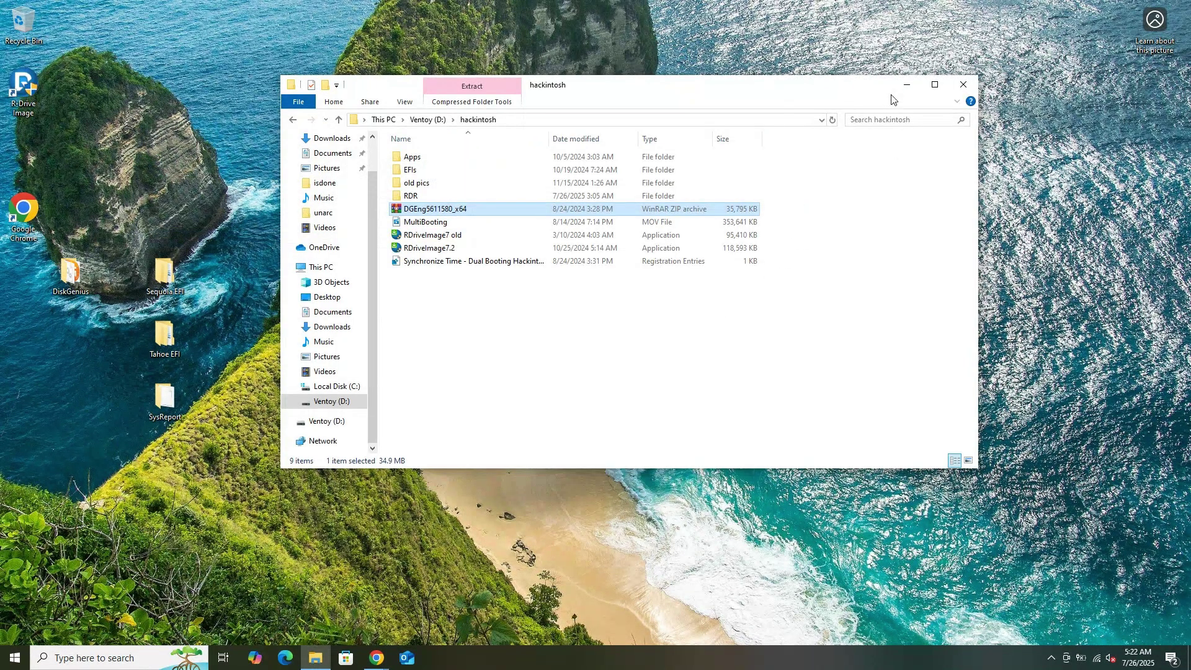
left_click(906, 84)
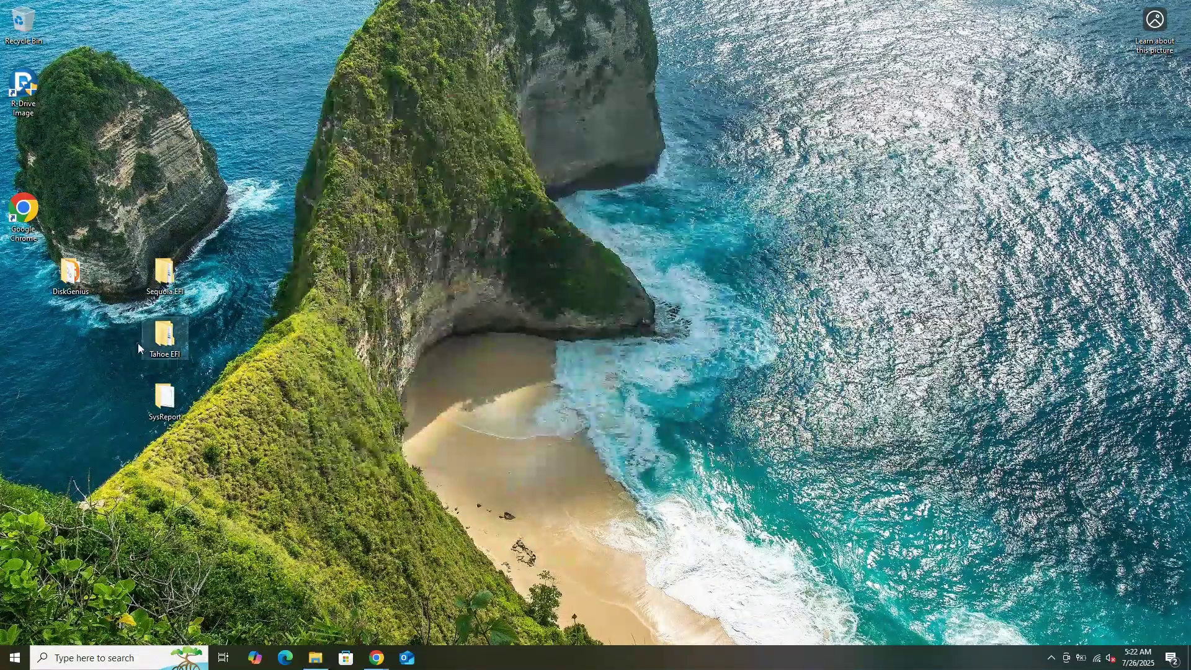
double_click(78, 271)
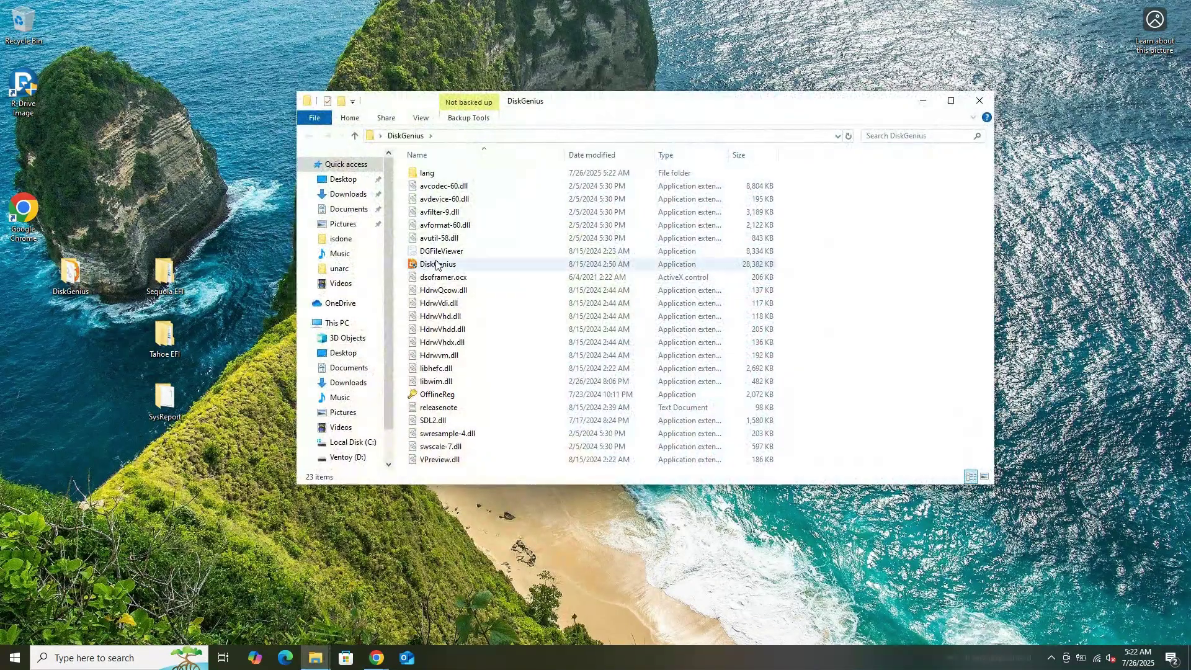
Create a new oc partition in the free space, save the changes and format it.
right_click(701, 138)
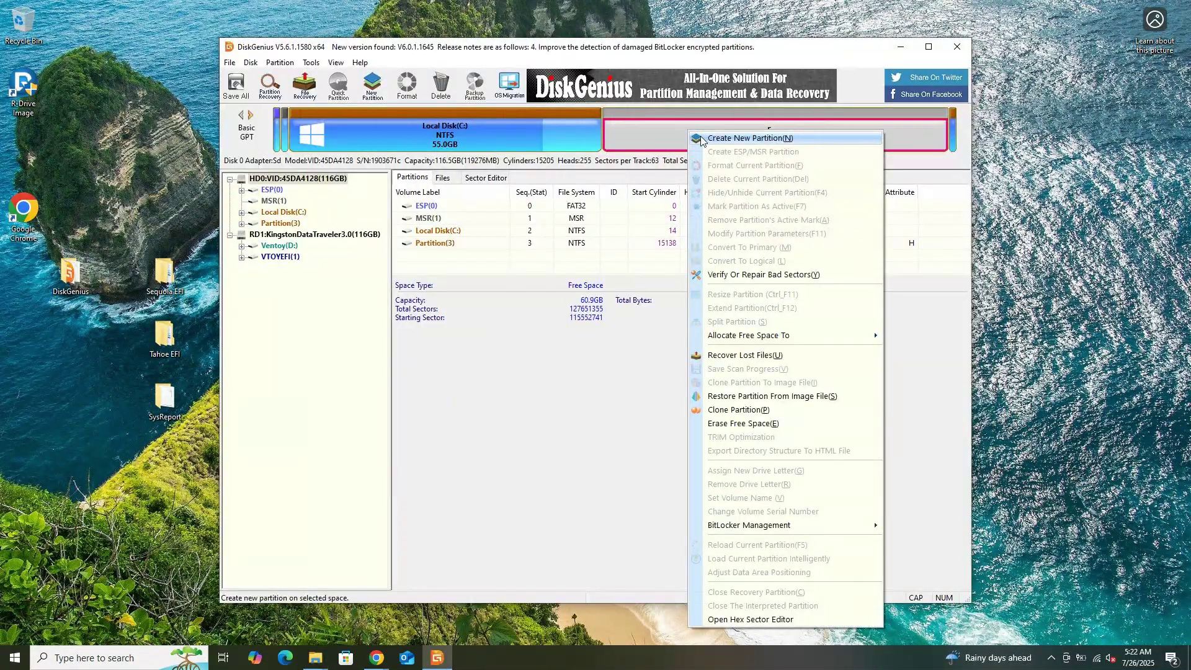
left_click(667, 135)
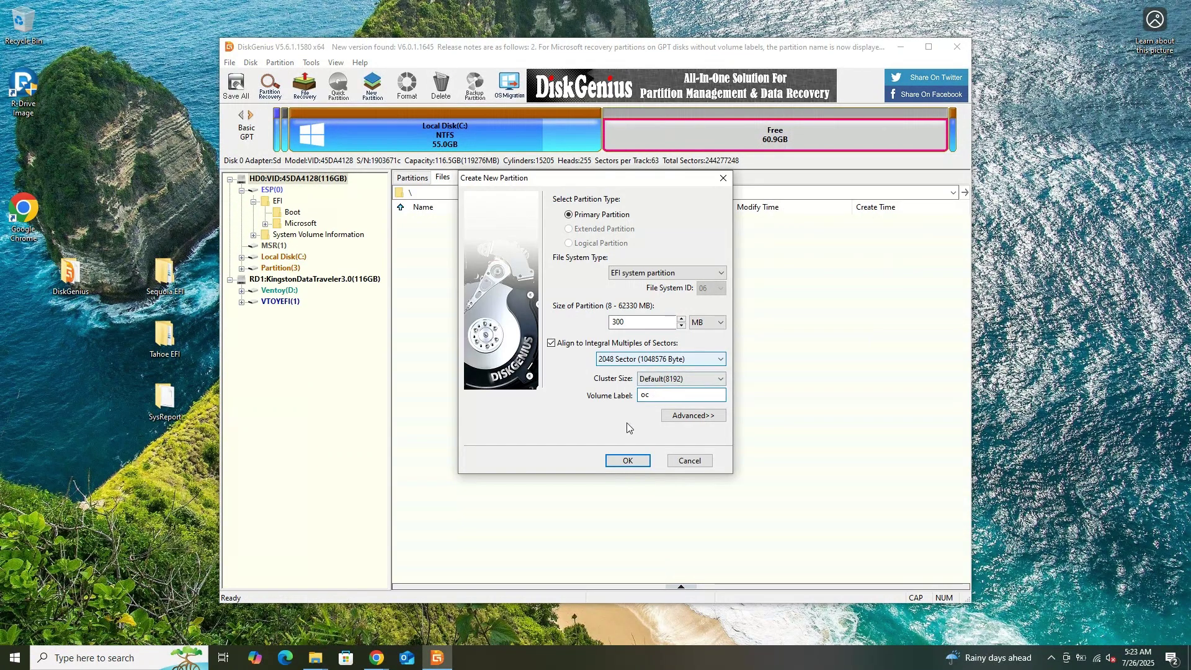
left_click(627, 461)
left_click(243, 96)
left_click(557, 347)
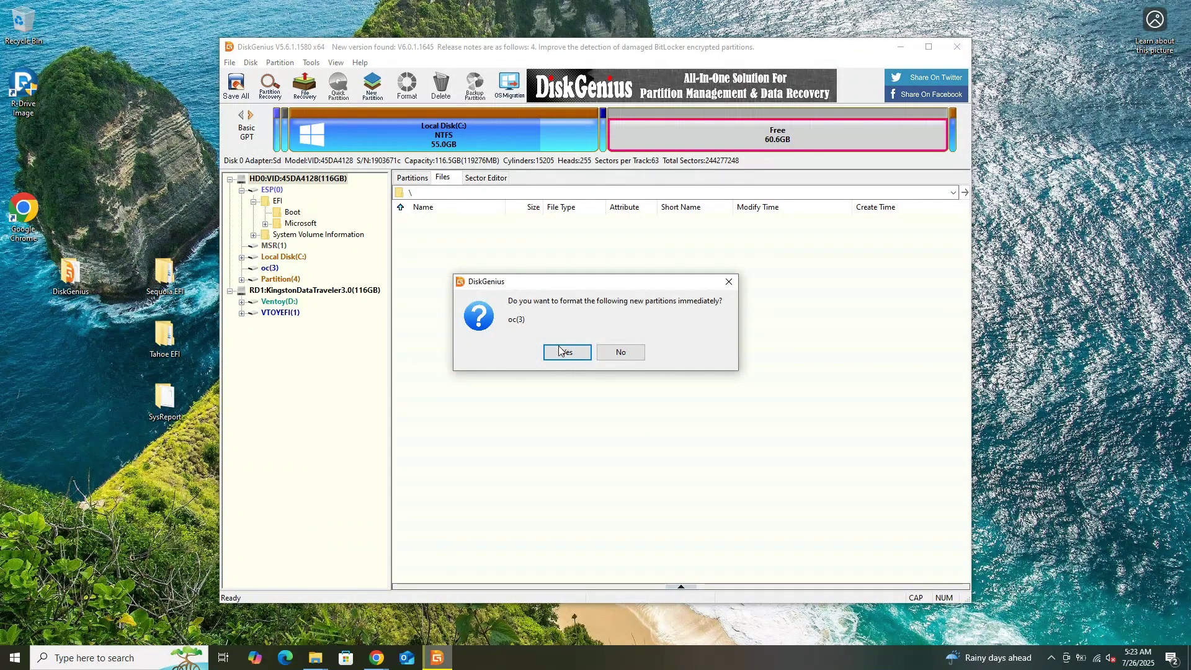
left_click(564, 351)
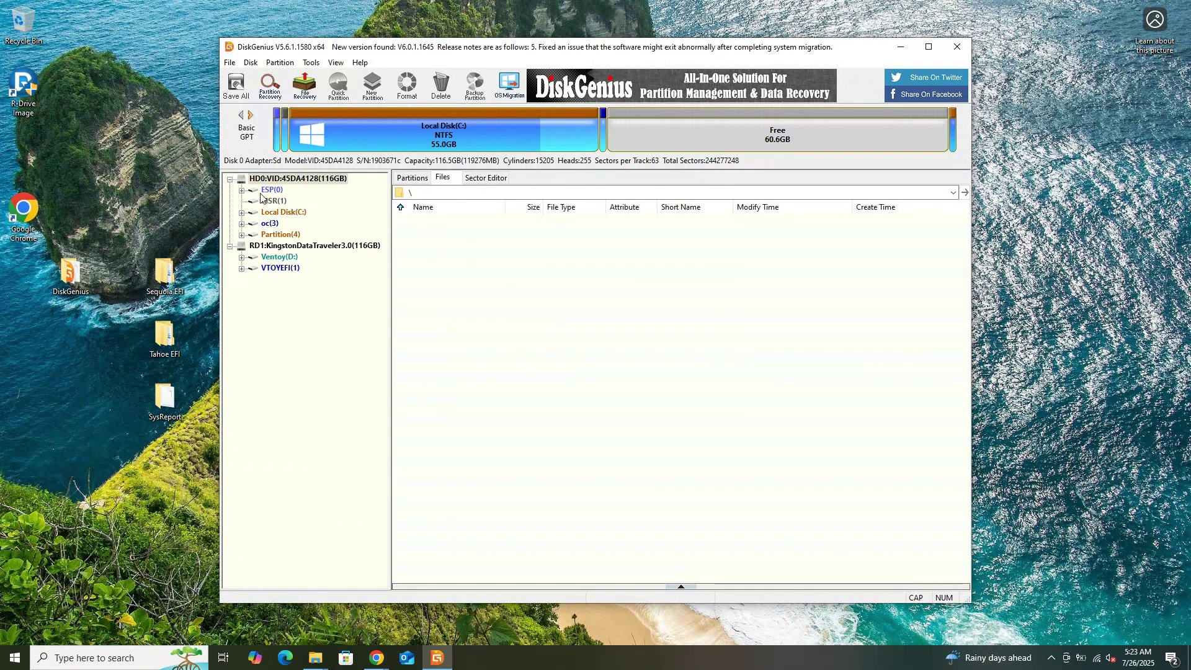
Open the oc partition alongside the Tahoe EFI folder and start a new folder named EFI.
left_click(242, 224)
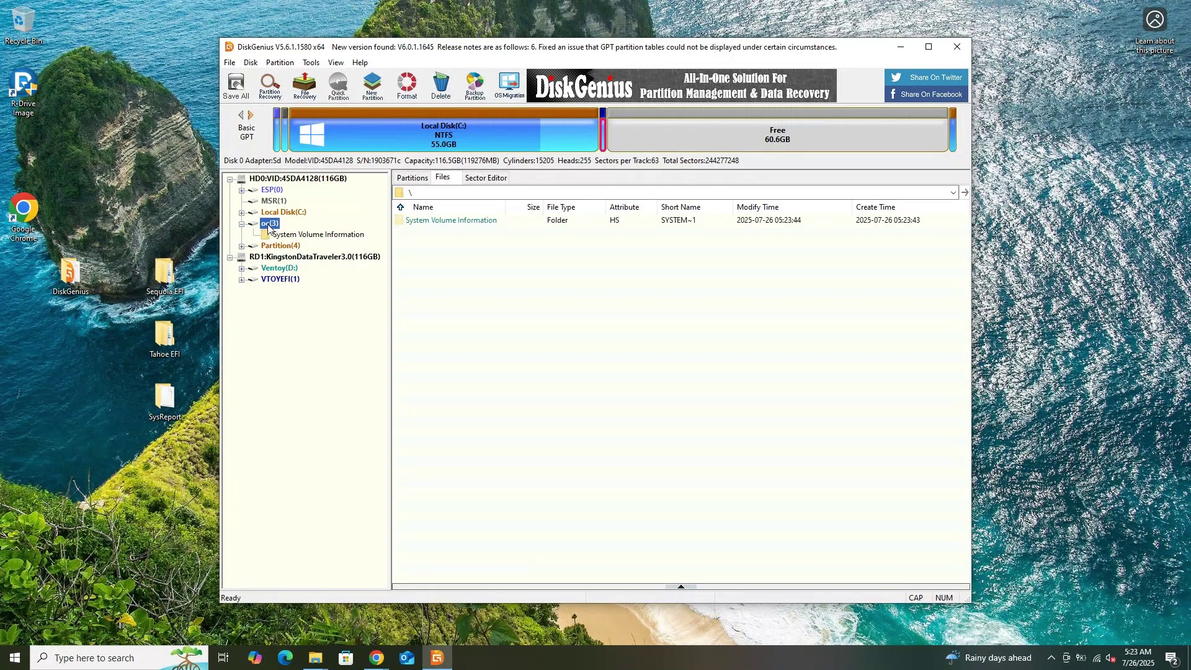
double_click(166, 334)
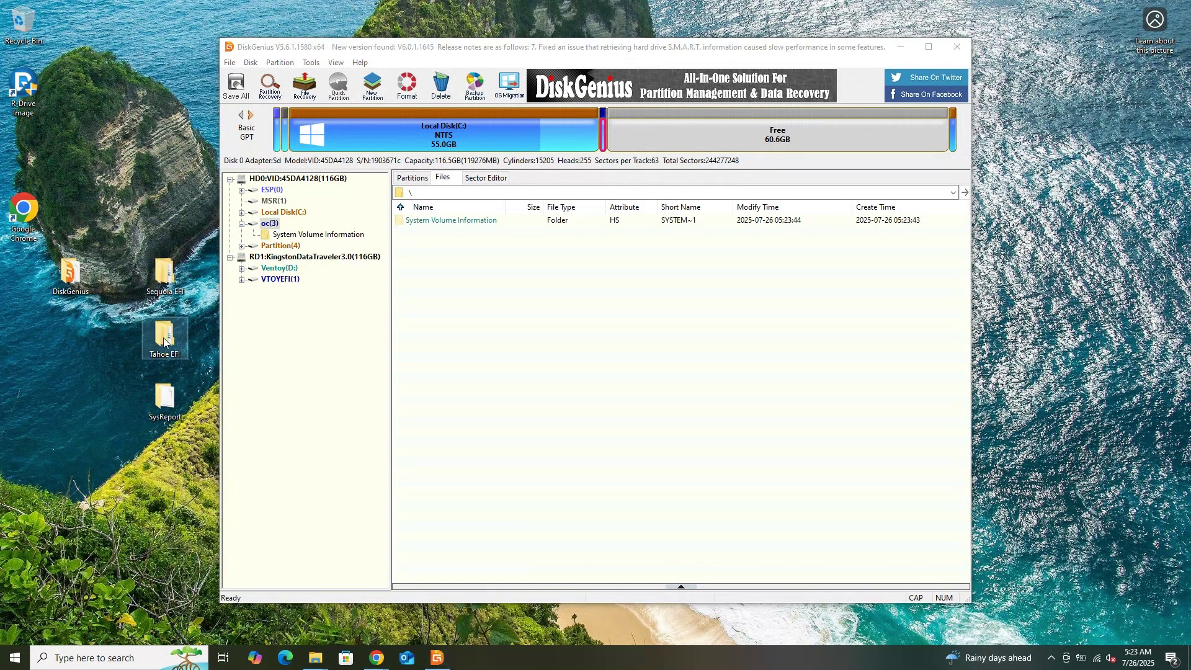
left_click_drag(428, 259, 718, 294)
right_click(470, 257)
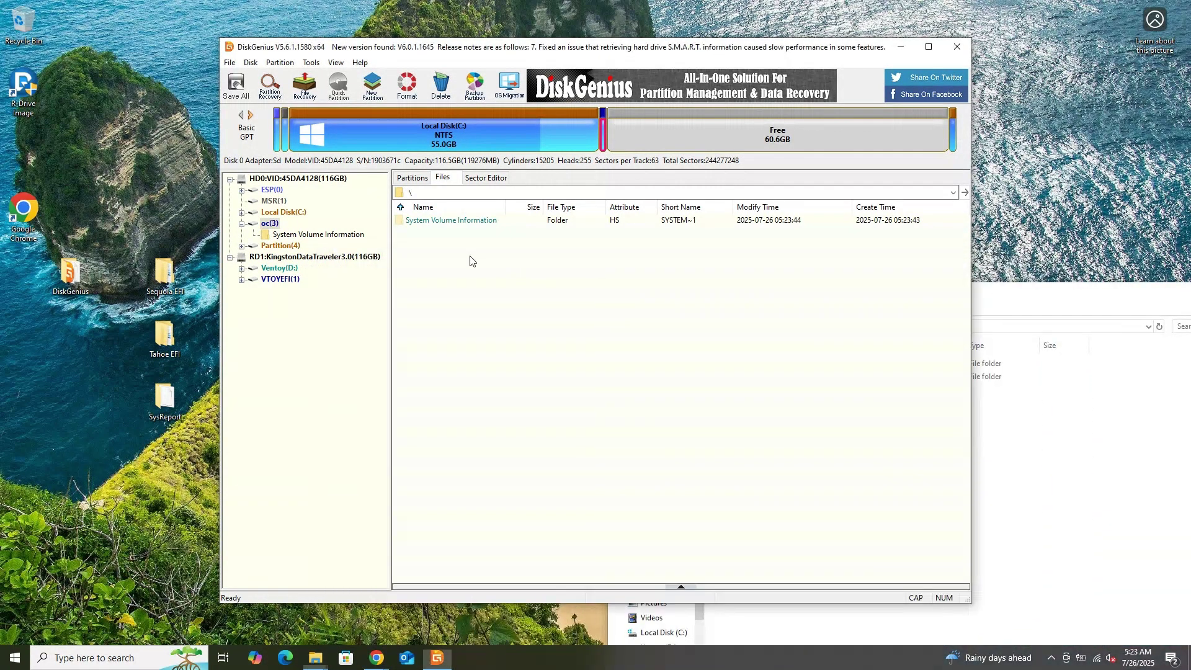
left_click(506, 333)
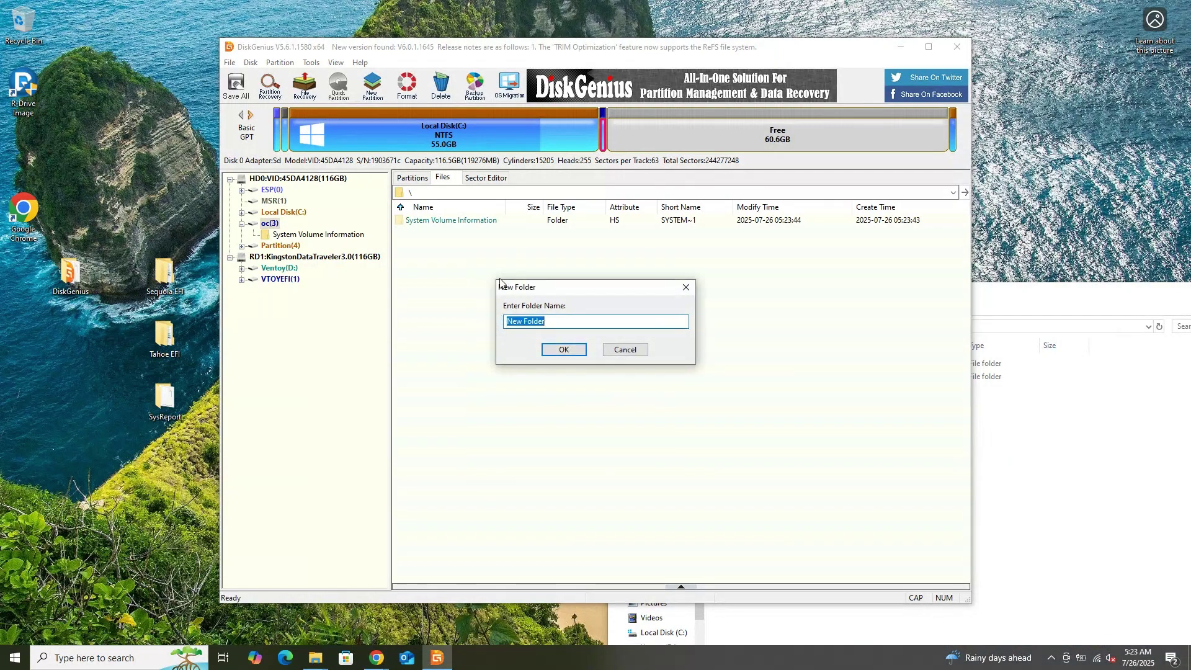
type("EFI\\")
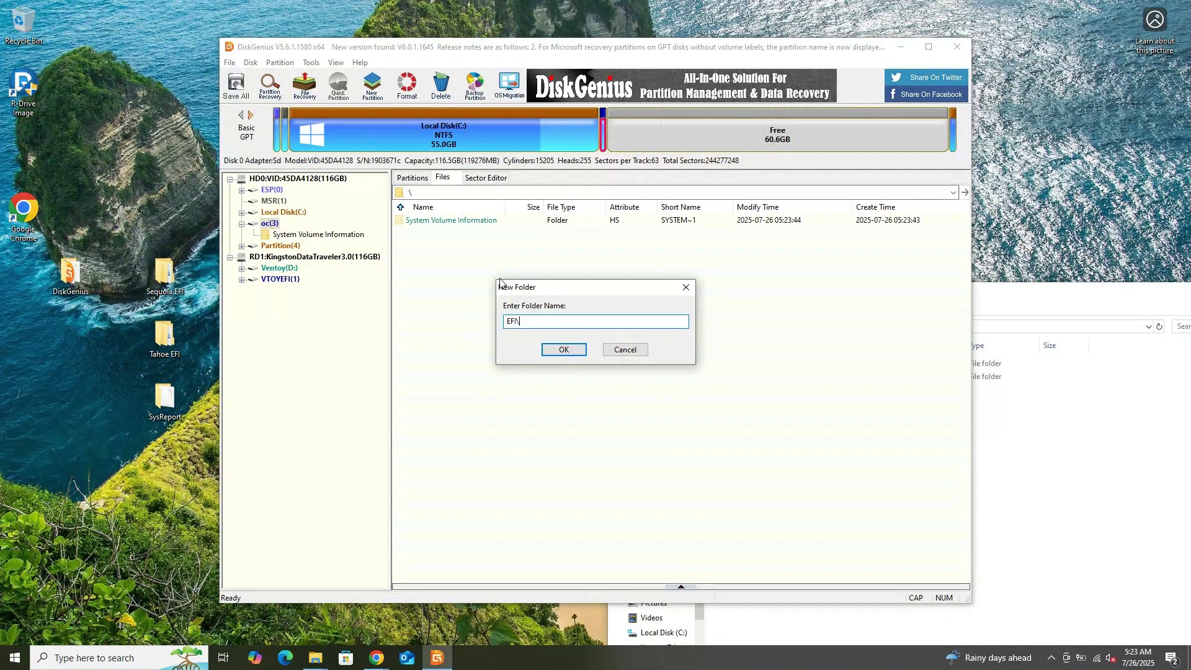
Fix the EFI folder name, then move the Opencore boot entry to first place and save it.
key("BackSpace")
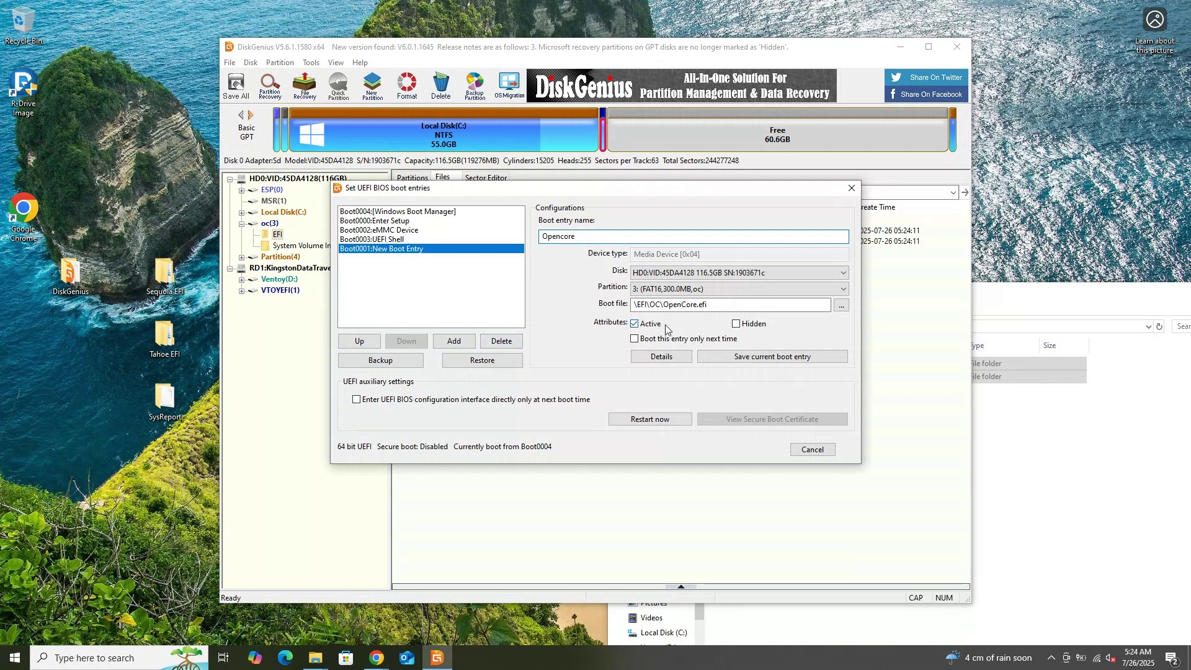
left_click(372, 343)
left_click(367, 343)
left_click(365, 343)
left_click(363, 343)
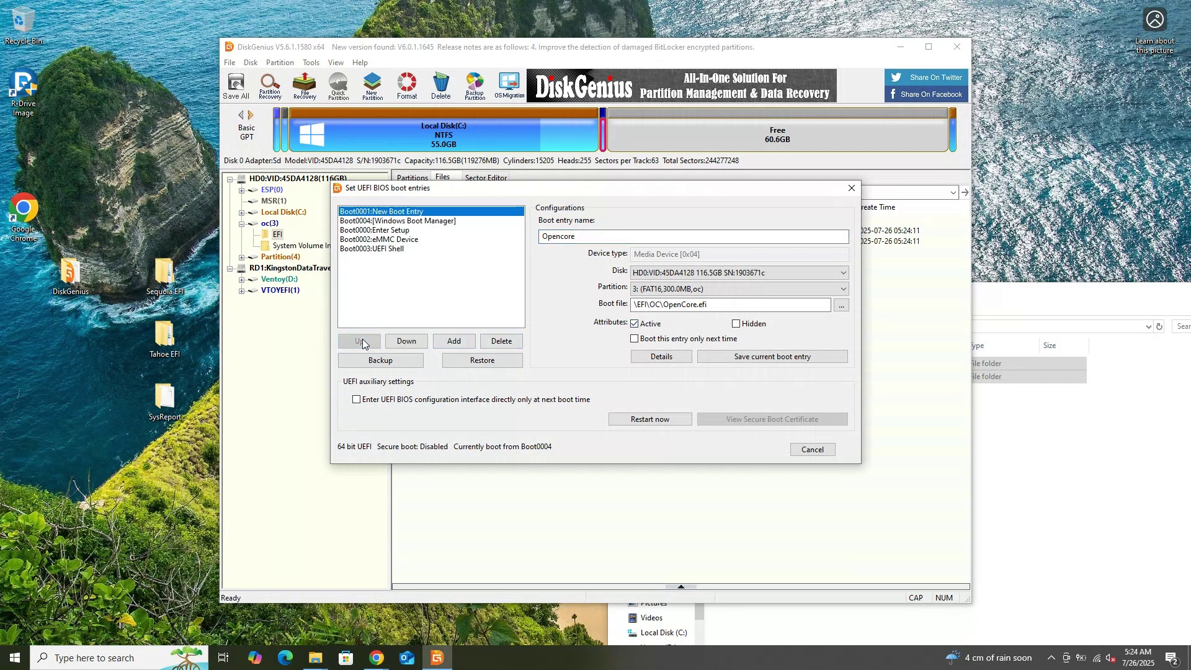
left_click(724, 356)
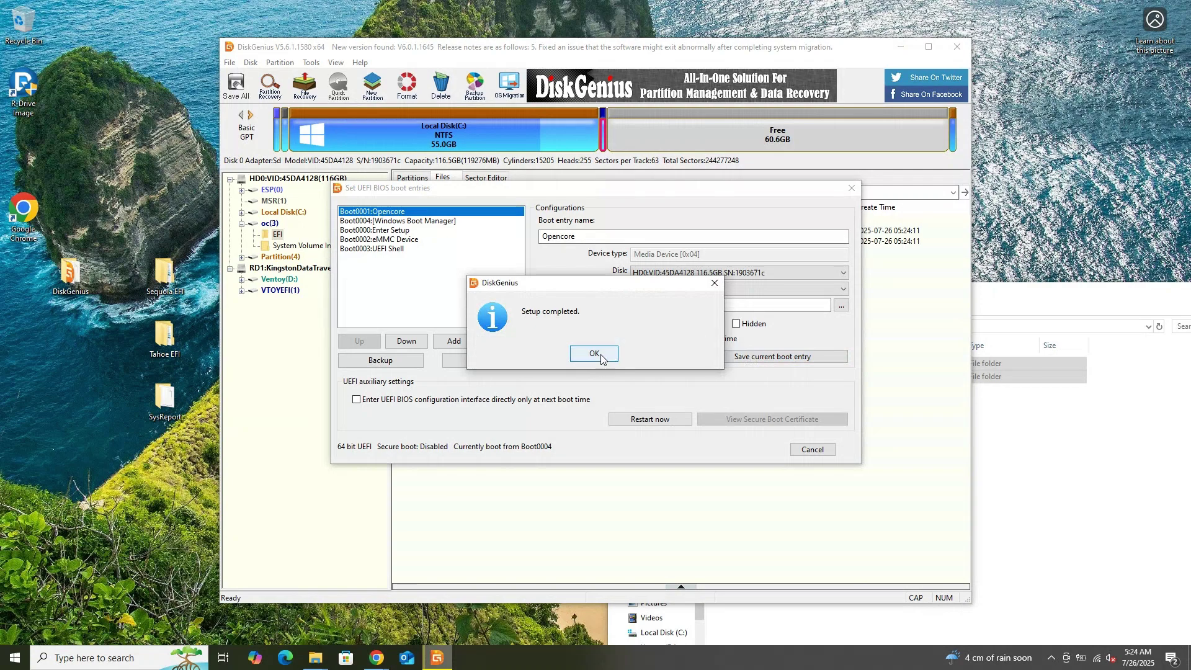
left_click(599, 356)
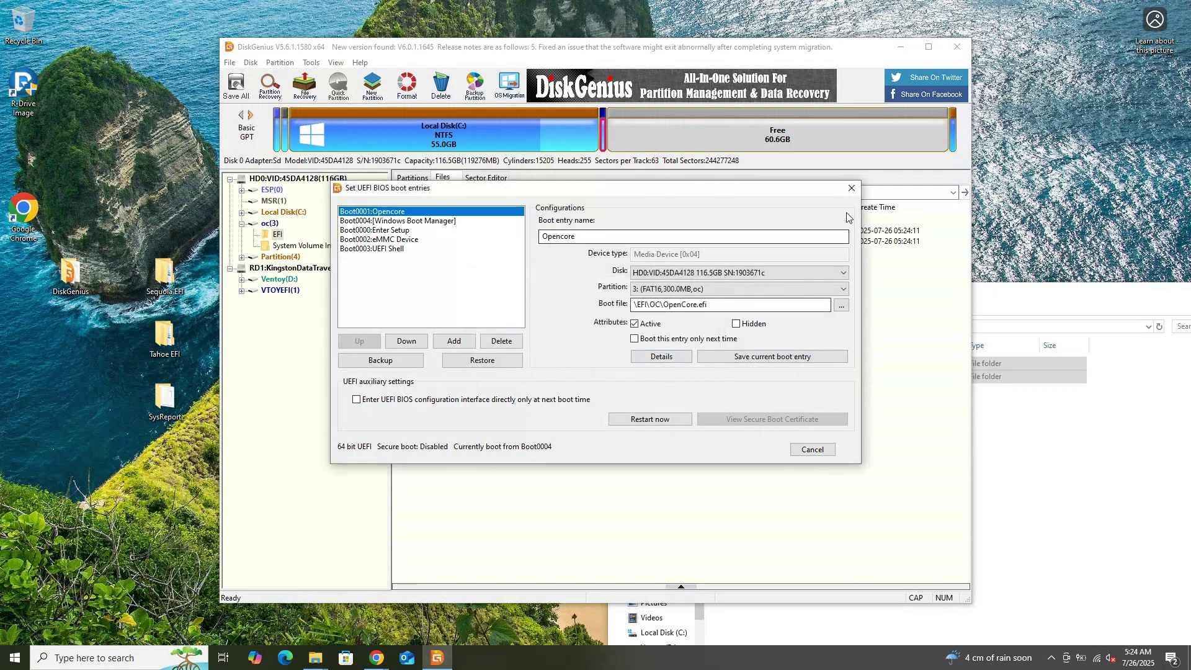
left_click(812, 449)
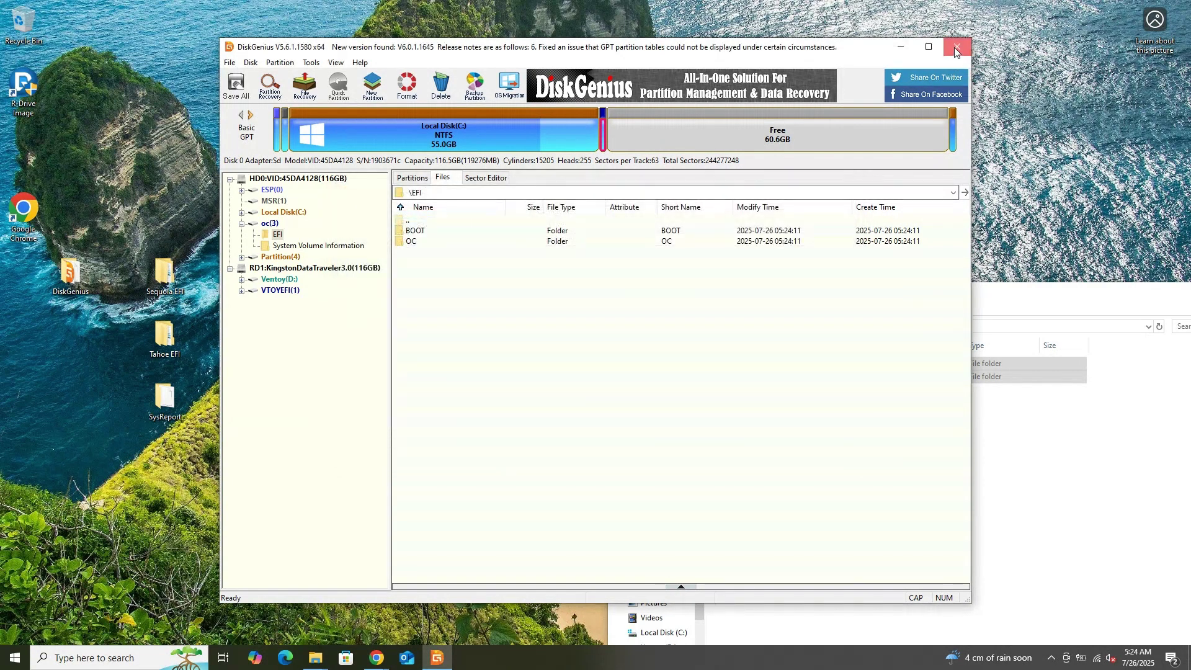
Close DiskGenius and the Tahoe EFI window, and restore the hackintosh folder window.
left_click(956, 47)
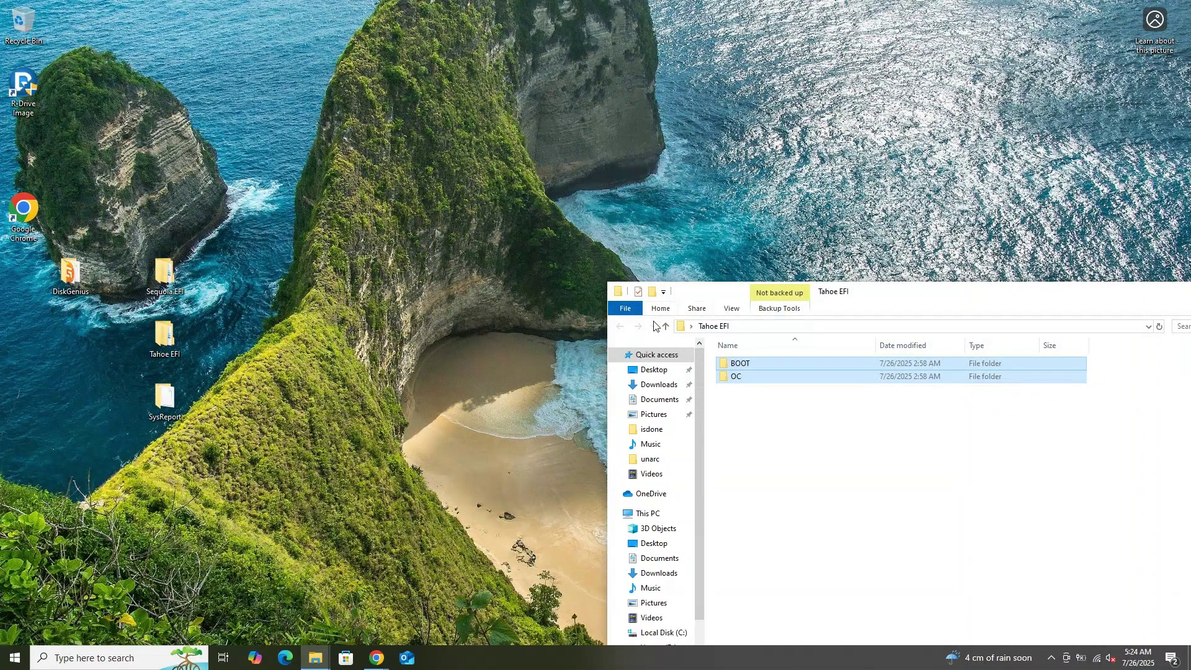
double_click(618, 296)
mouse_move(315, 658)
left_click(283, 600)
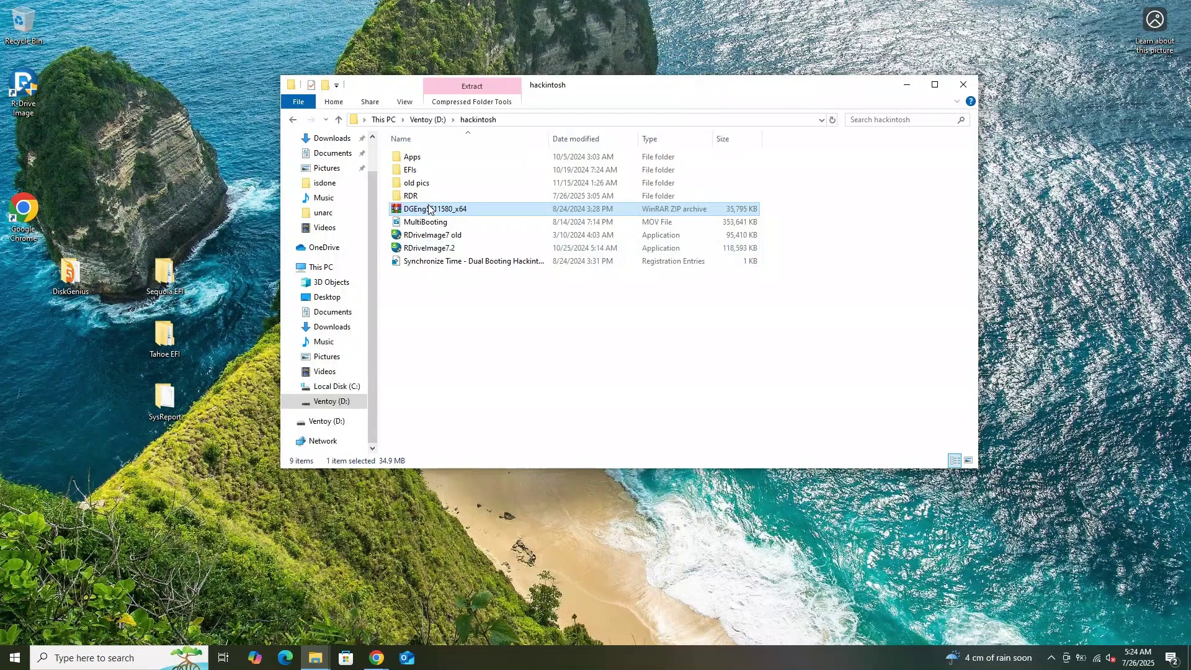
Open the Tahoe Beta 4 litemint image from the RDR folder and close File Explorer.
left_click(415, 198)
double_click(416, 198)
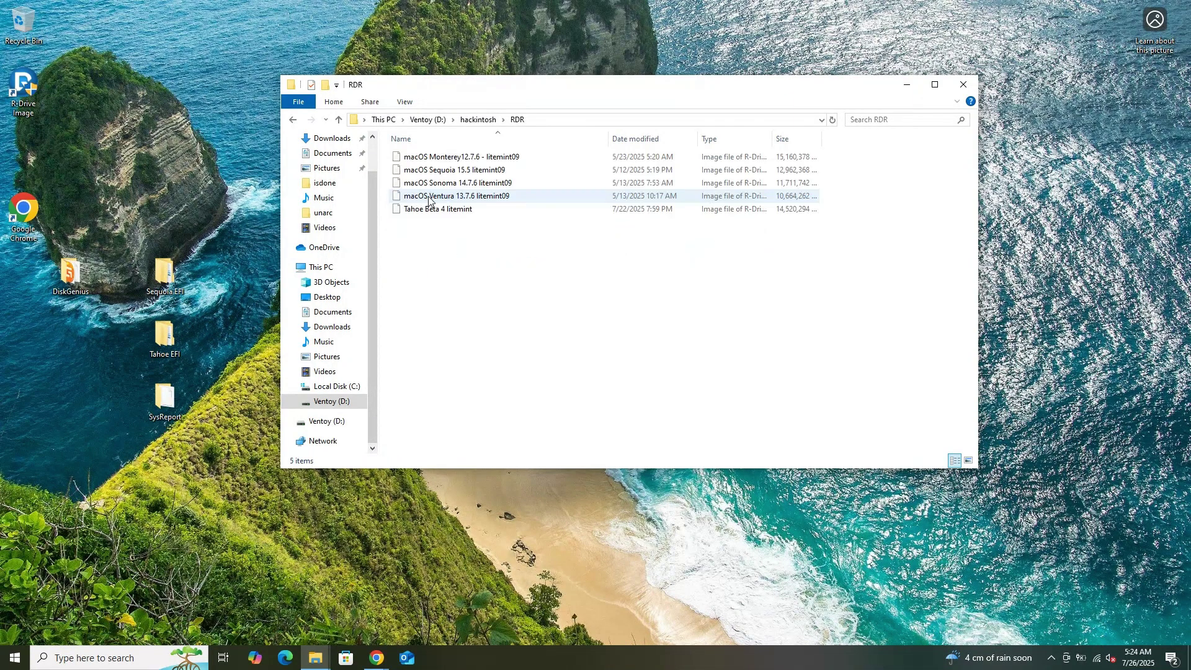
double_click(431, 211)
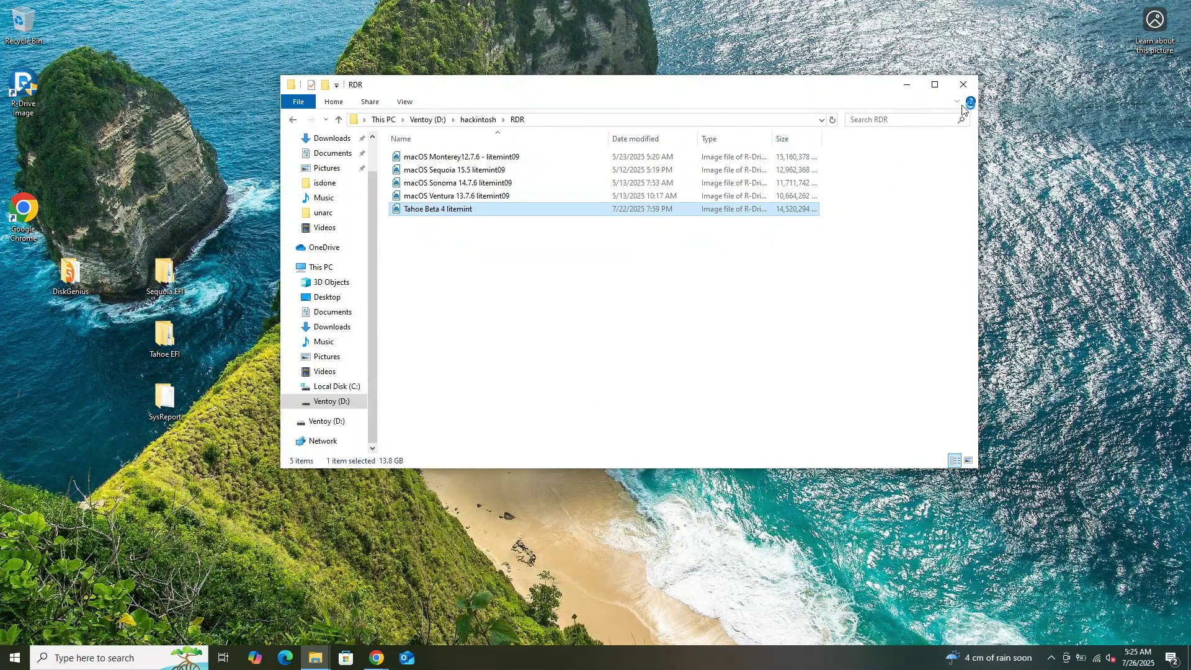
left_click(964, 84)
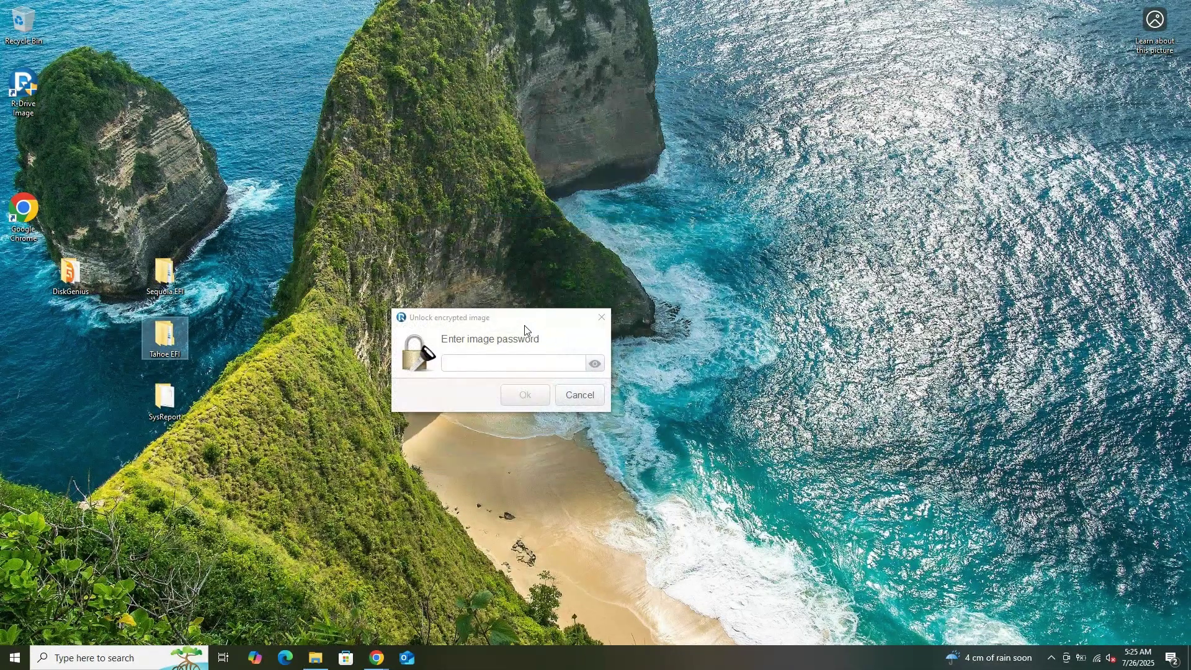
Unlock the Tahoe Beta 4 image by entering its password.
left_click_drag(524, 330, 628, 265)
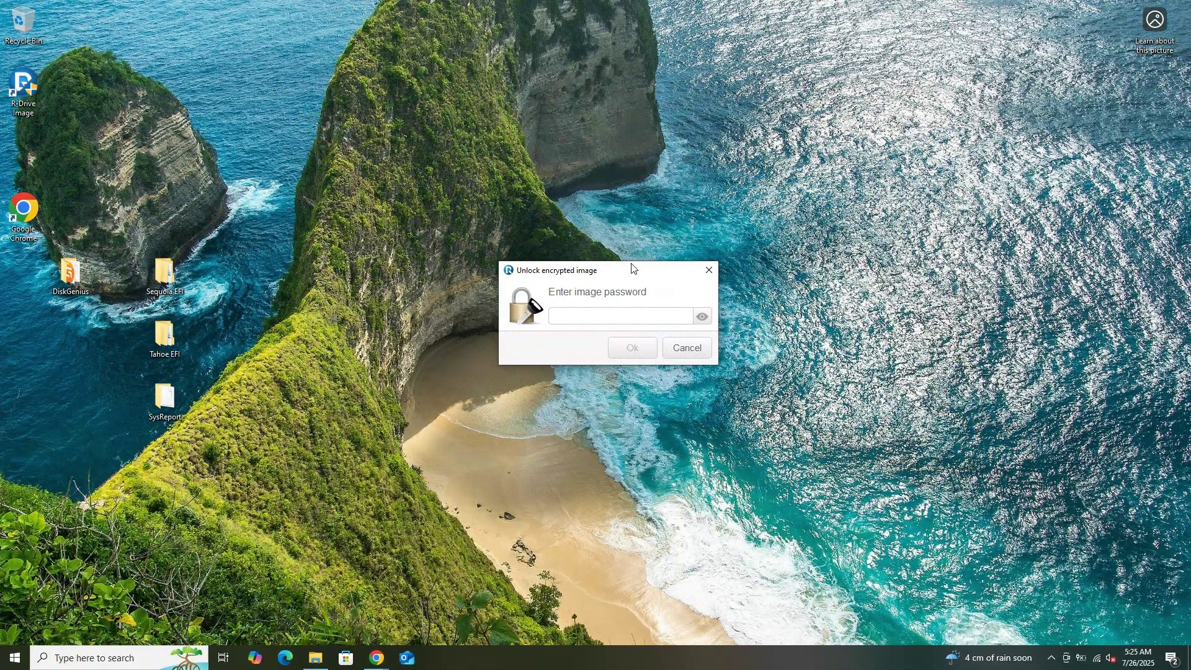
type("•••••••••••")
key("Return")
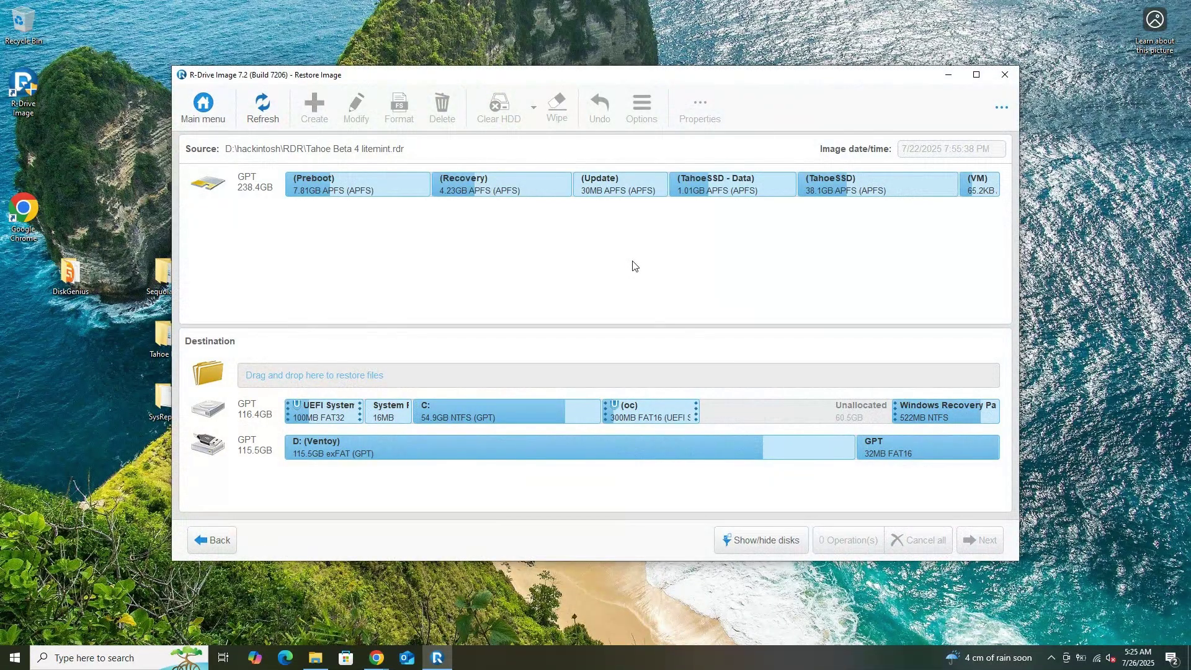
Restore the source APFS container into the Unallocated space on the 116.4GB disk and start it.
left_click_drag(614, 190, 782, 404)
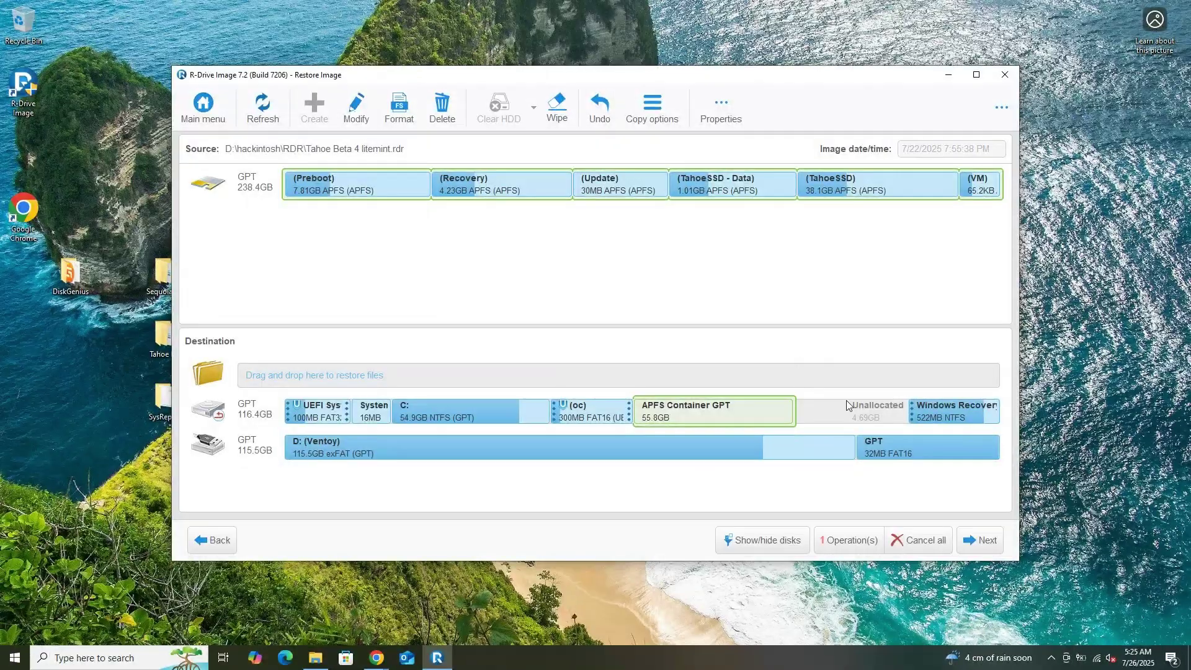
left_click(972, 544)
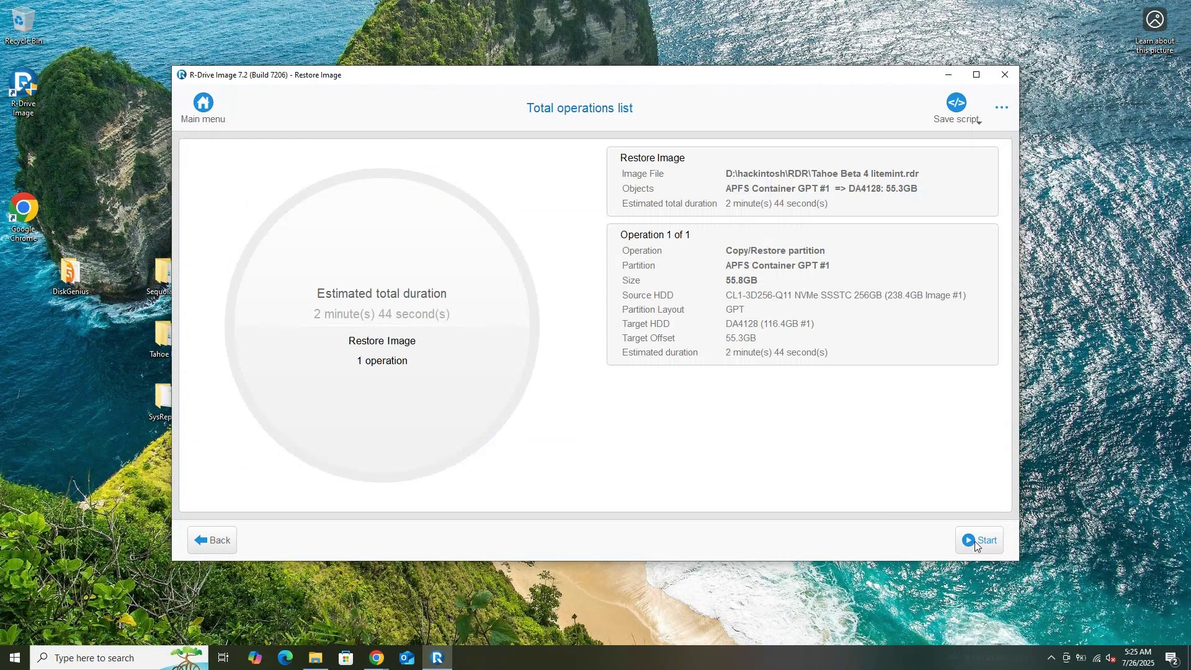
left_click(981, 533)
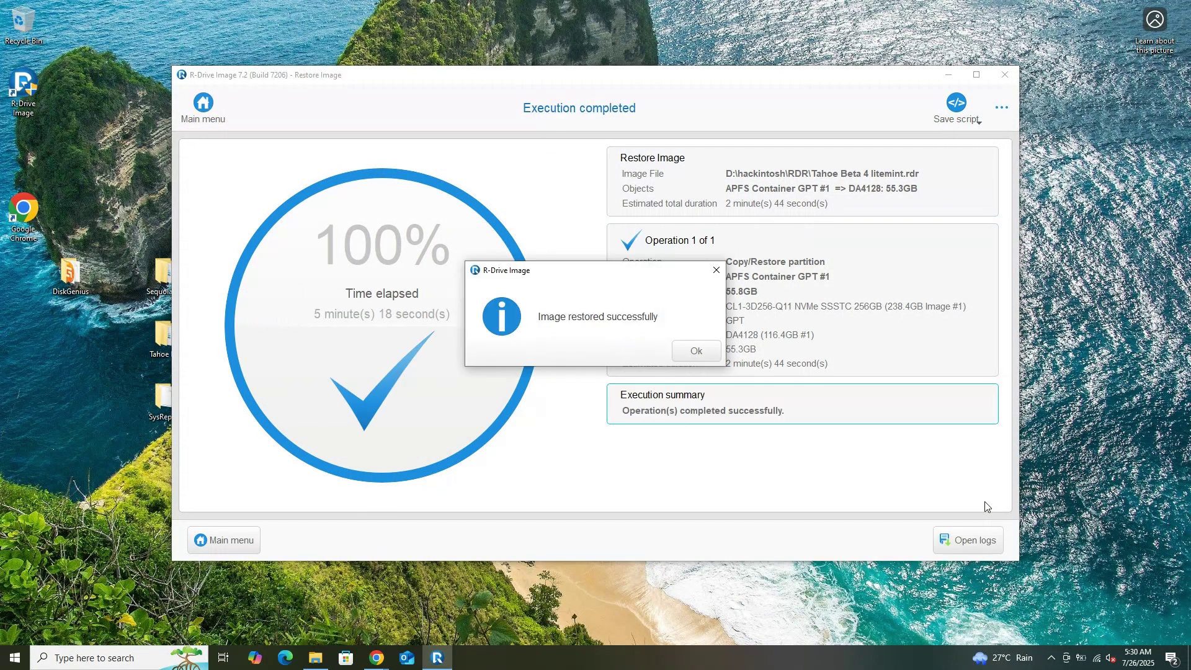
Dismiss the restore-success message, close R-Drive Image, and bring up Start for restarting.
key("Return")
key("alt+F4")
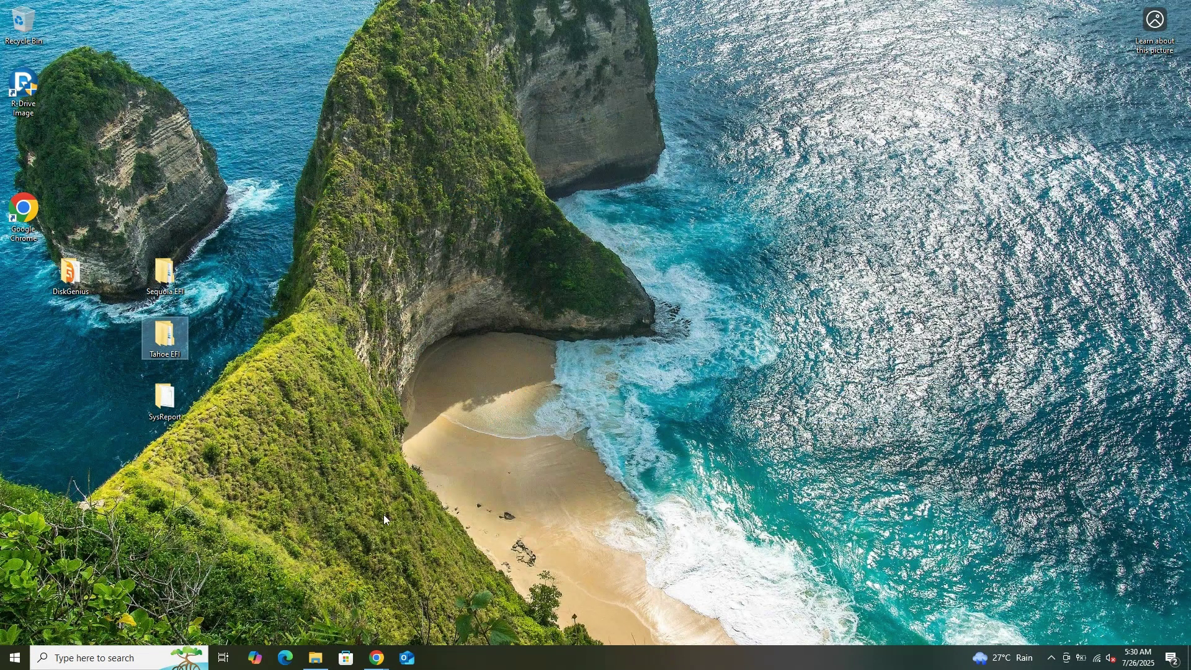
key("super")
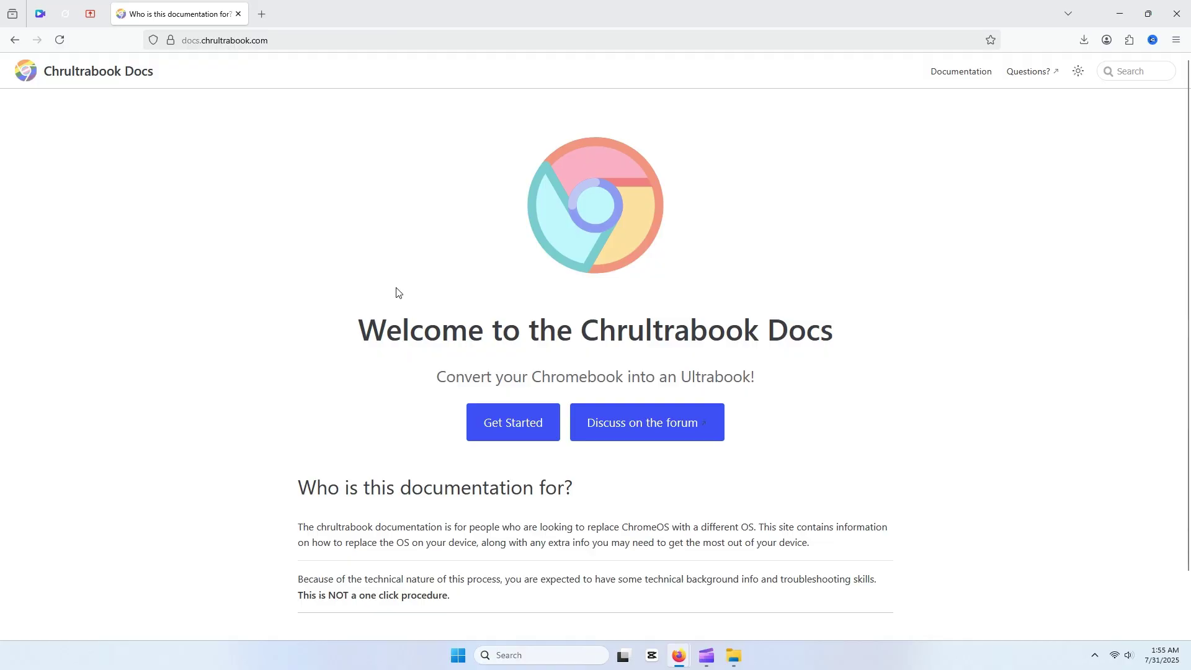
Read the Get Started prerequisites, then the Installing Windows, Linux and macOS guides.
left_click(528, 425)
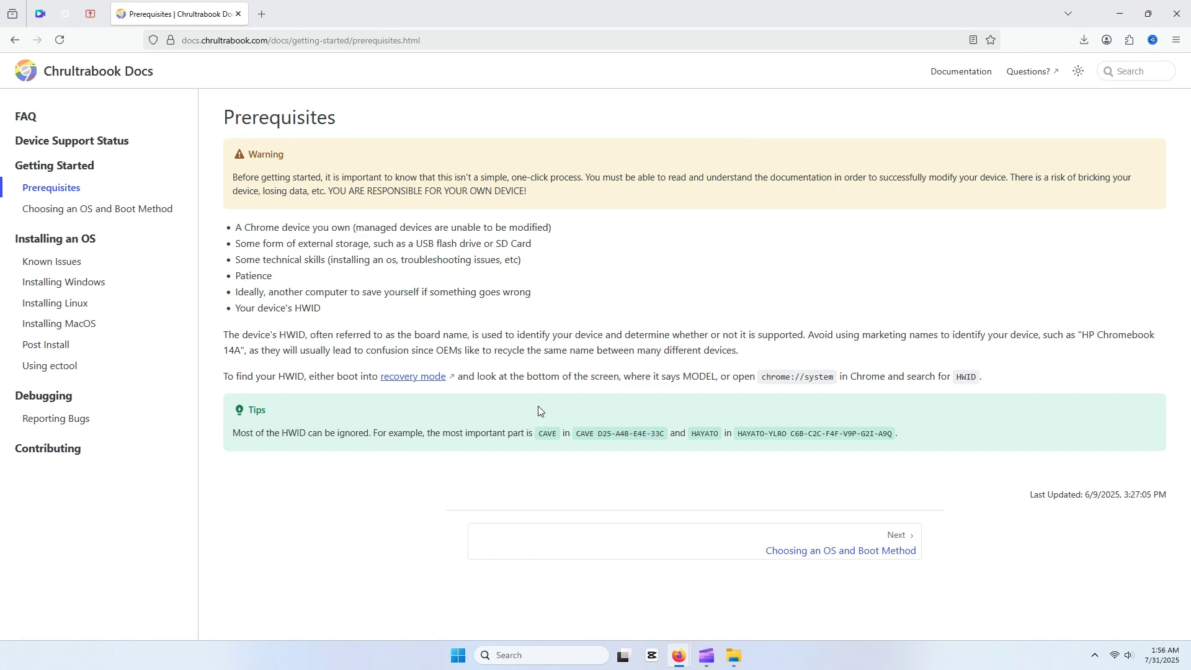
left_click(67, 284)
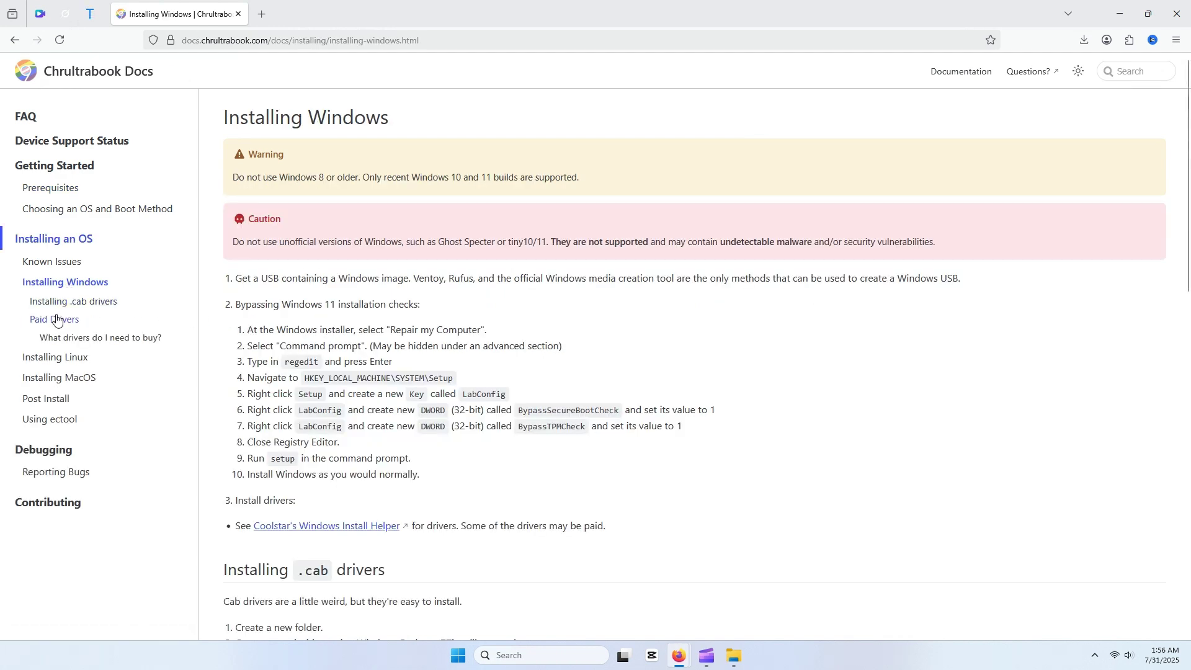
left_click(43, 360)
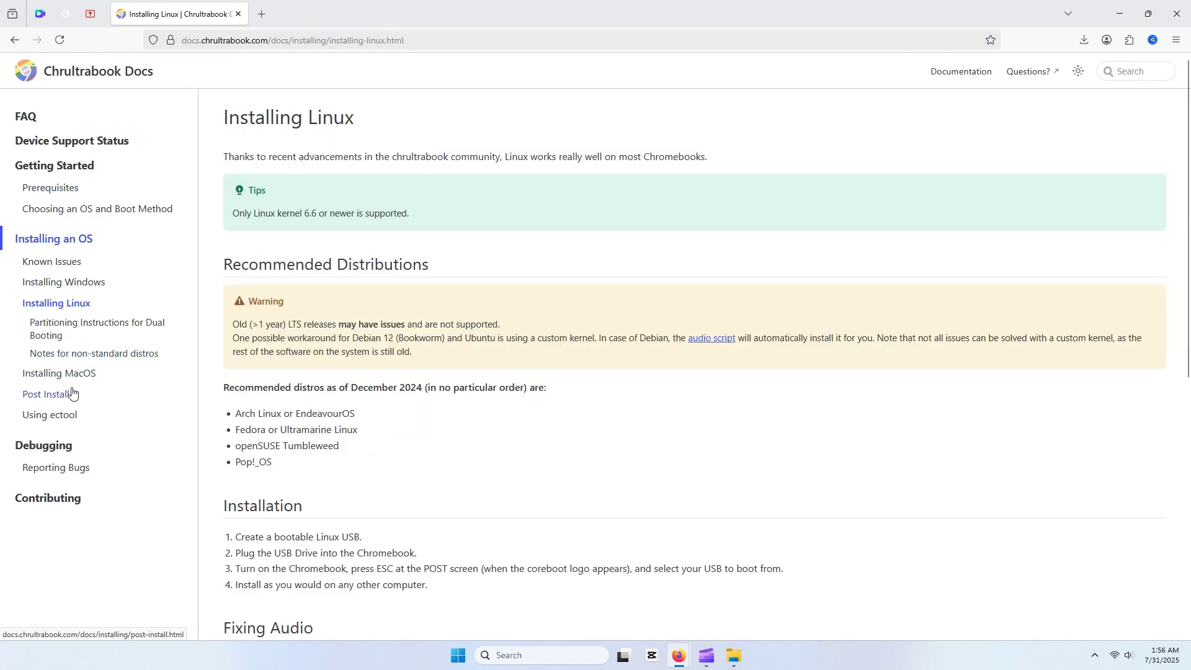
left_click(67, 375)
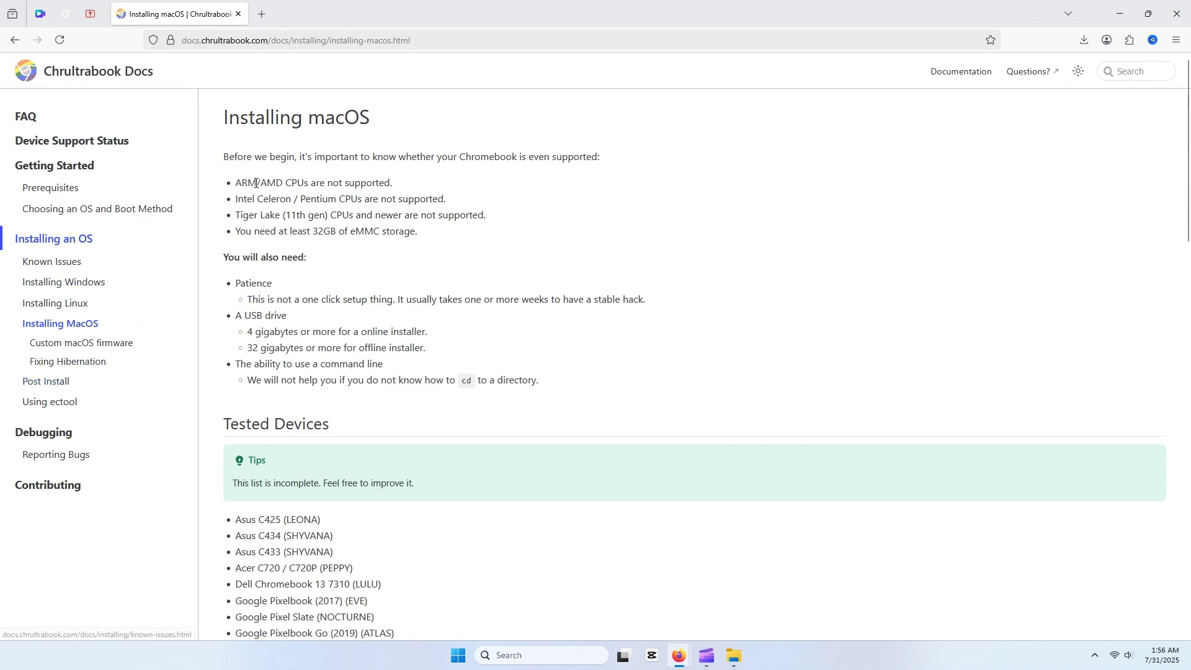
scroll(278, 317, "down", 7)
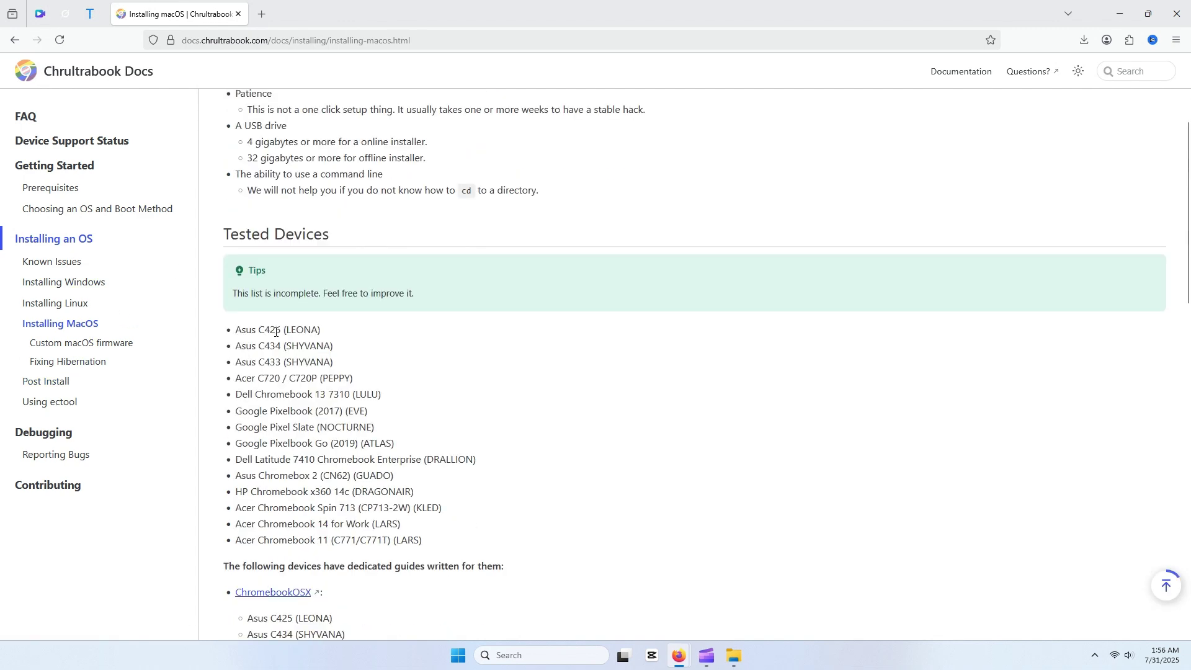
scroll(277, 331, "down", 7)
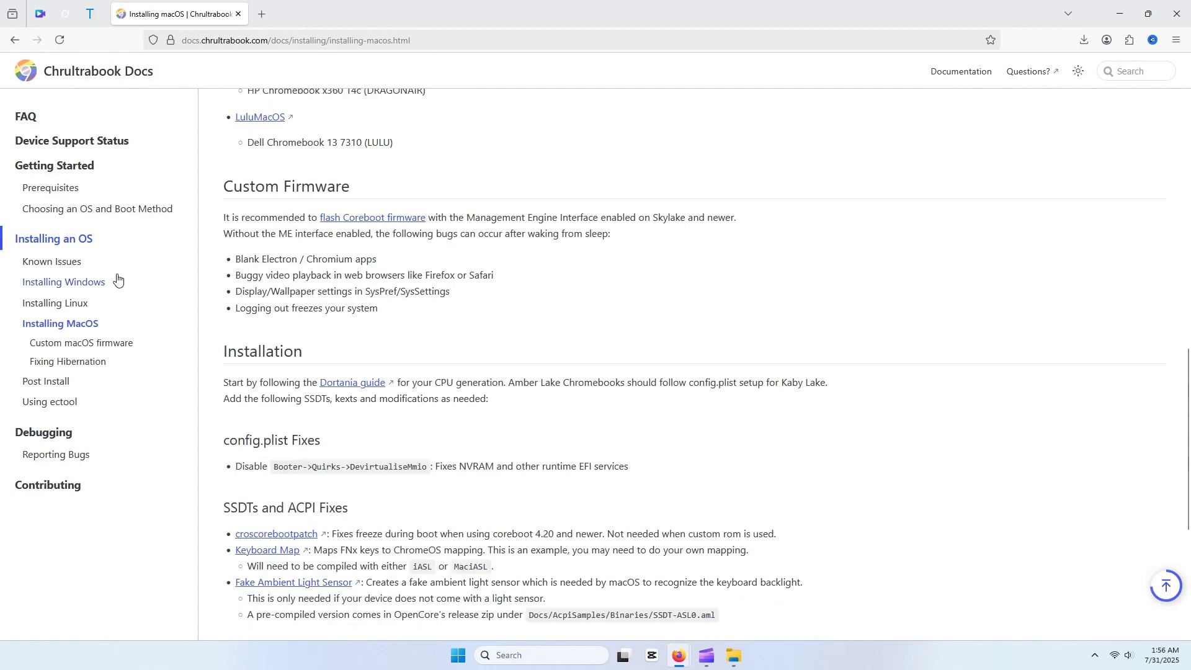
Return to the Installing Windows guide and read further down it.
left_click(84, 282)
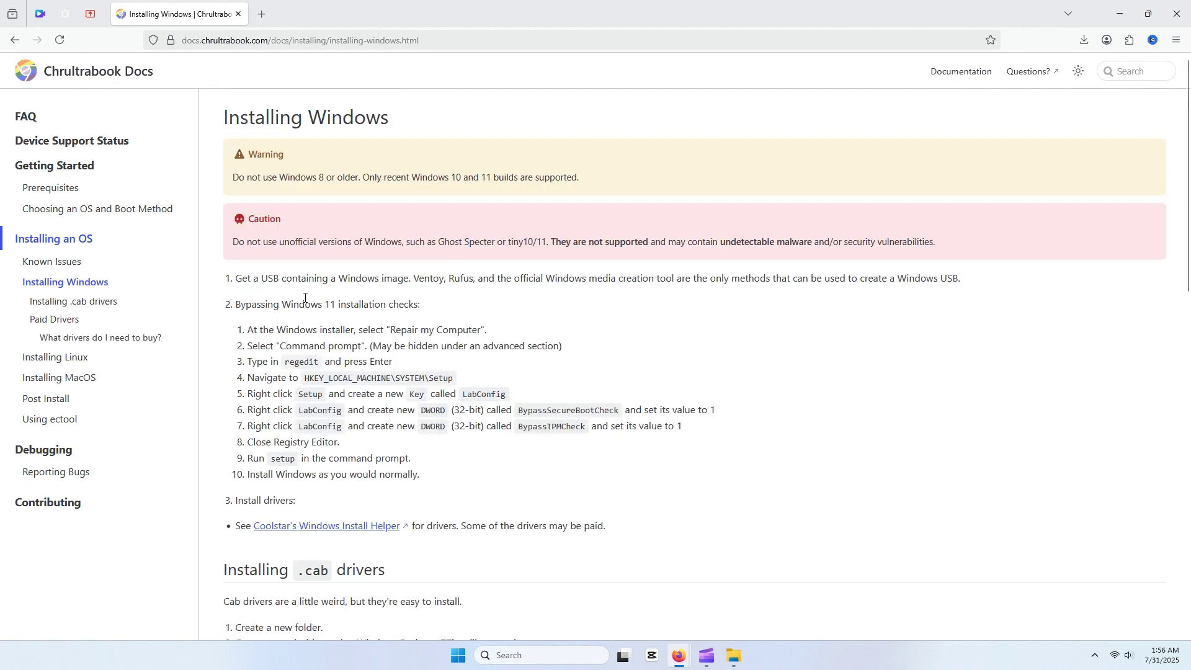
scroll(321, 302, "down", 2)
scroll(321, 301, "down", 8)
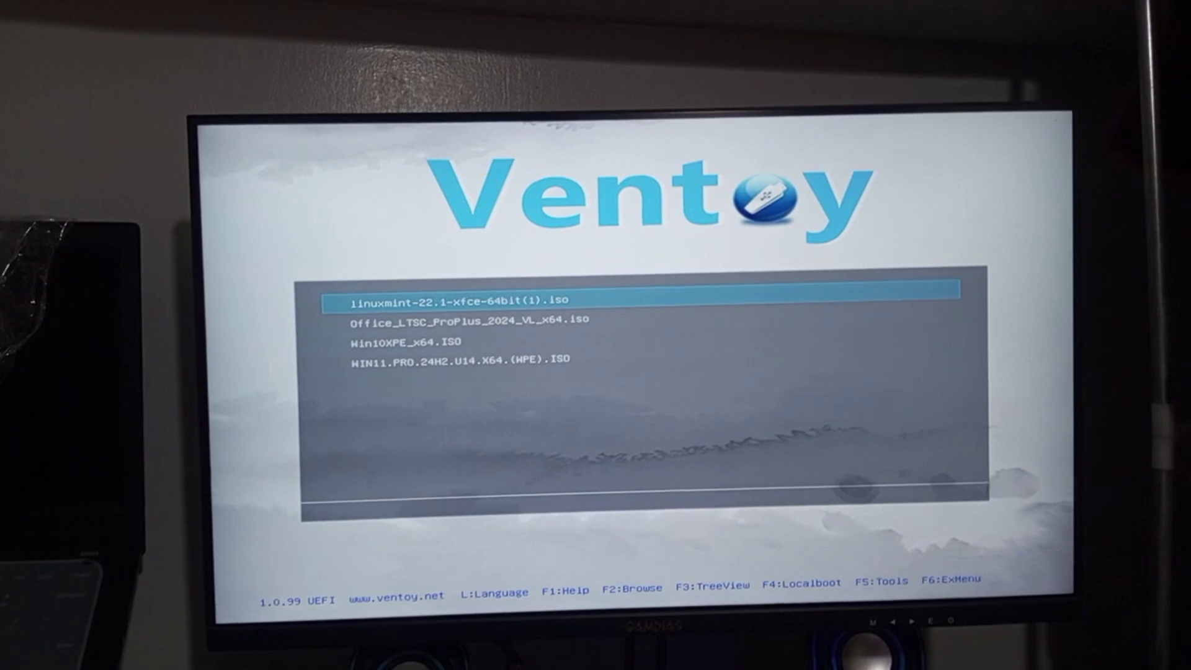
Boot Linux Mint in normal mode and run the guide's cbfstool wget download in Terminal.
key("Return")
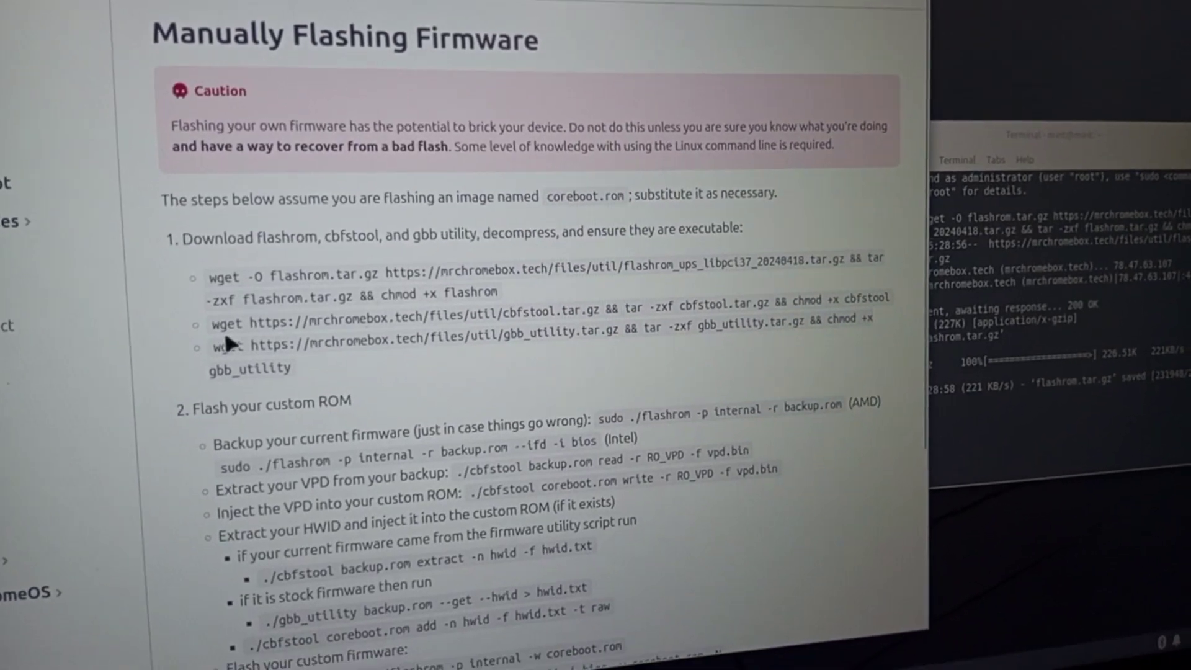
left_click_drag(225, 335, 876, 301)
right_click(876, 301)
left_click(903, 319)
left_click(993, 446)
right_click(990, 445)
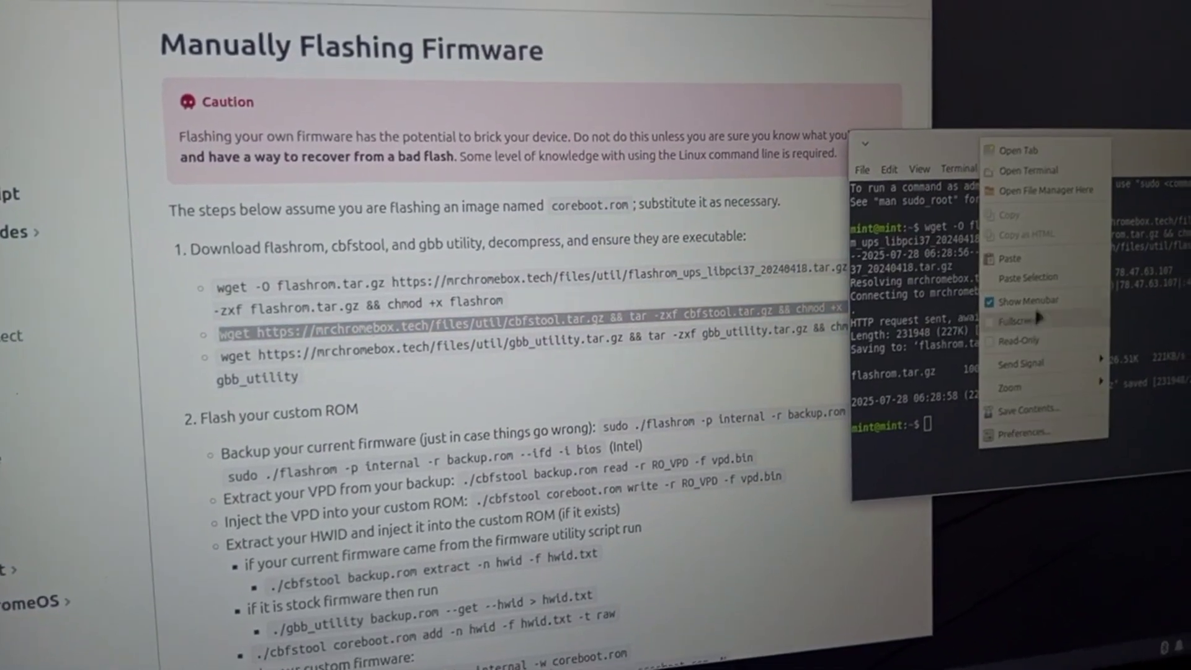
left_click(1030, 261)
key("Return")
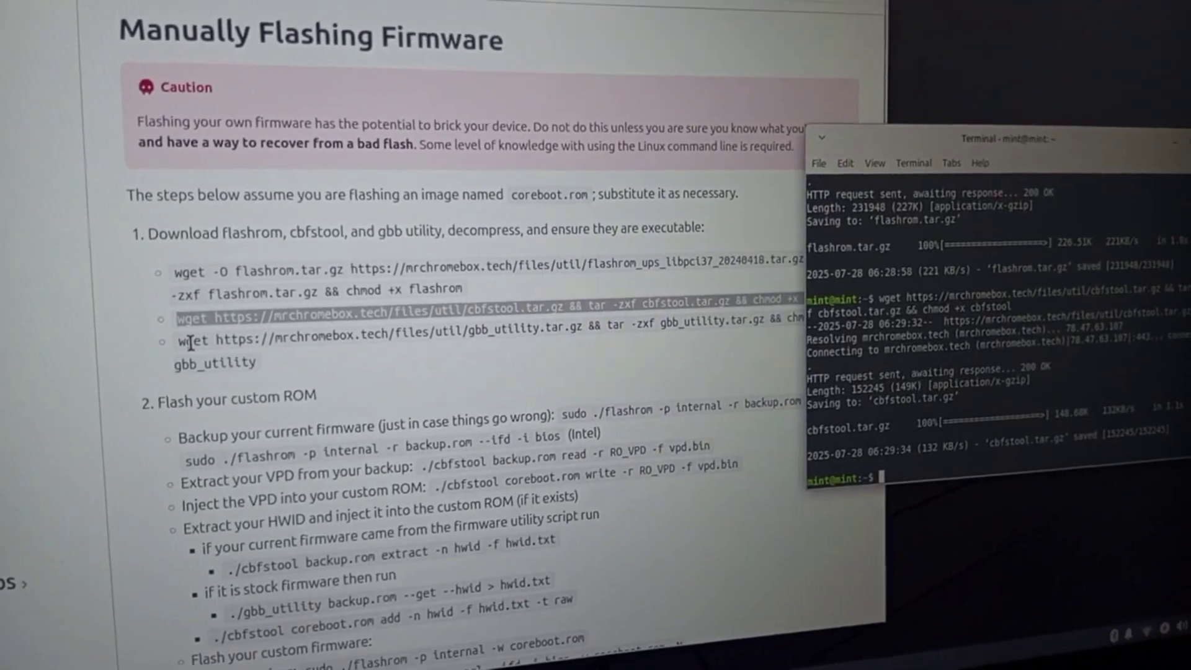
Run the gbb_utility download, which fails with no route to host, then stage the flashrom backup command.
left_click_drag(180, 341, 252, 361)
right_click(251, 361)
left_click(296, 372)
left_click(992, 279)
right_click(989, 151)
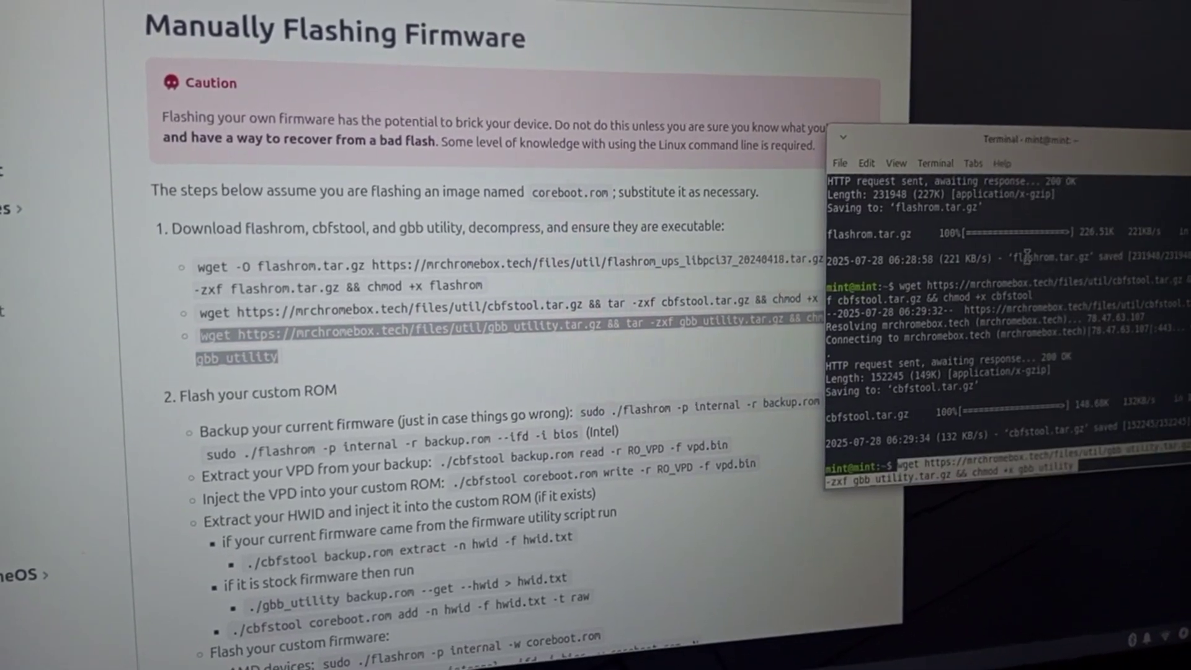
key("Return")
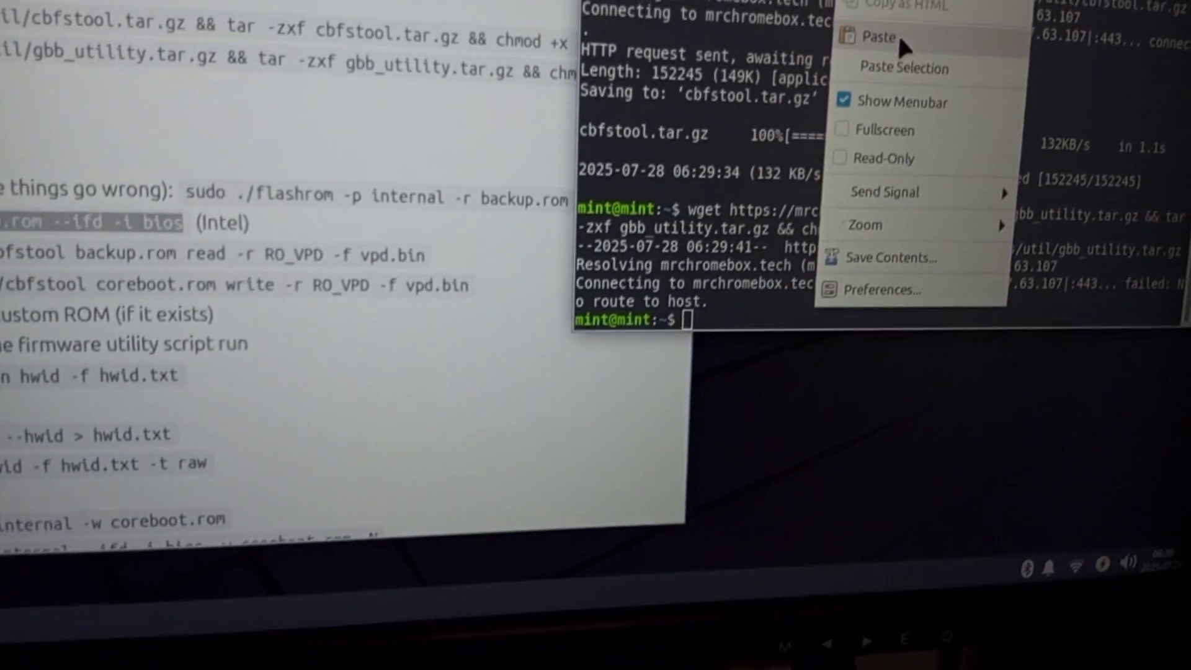
left_click(896, 37)
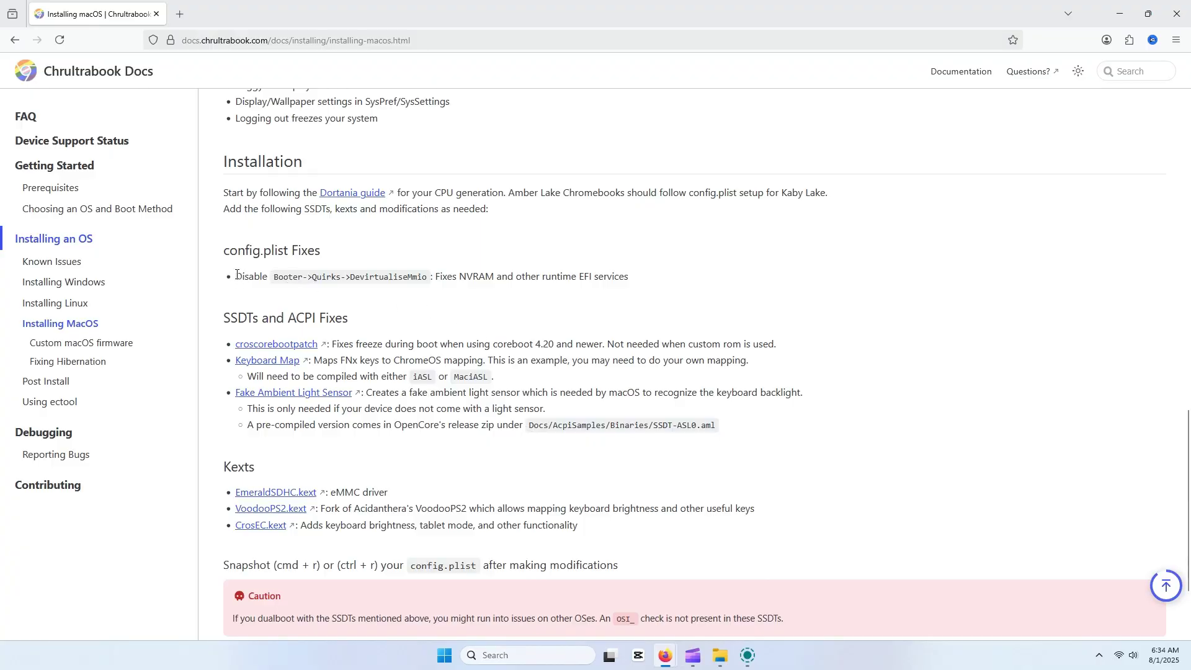
Highlight the DevirtualiseMmio config.plist fix and the EmeraldSDHC.kext line under Installation.
left_click_drag(237, 275, 642, 281)
left_click(535, 279)
left_click_drag(393, 493, 235, 493)
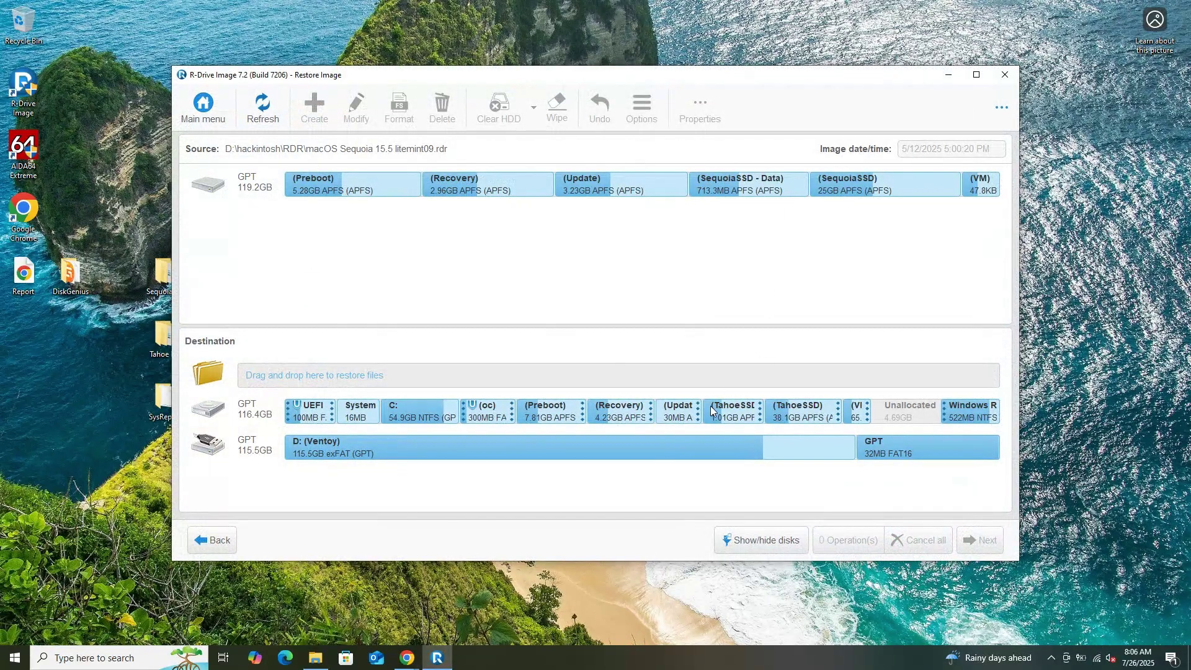
Delete the old TahoeSSD partitions, place the Sequoia container in the freed space, and confirm both operations.
left_click(711, 410)
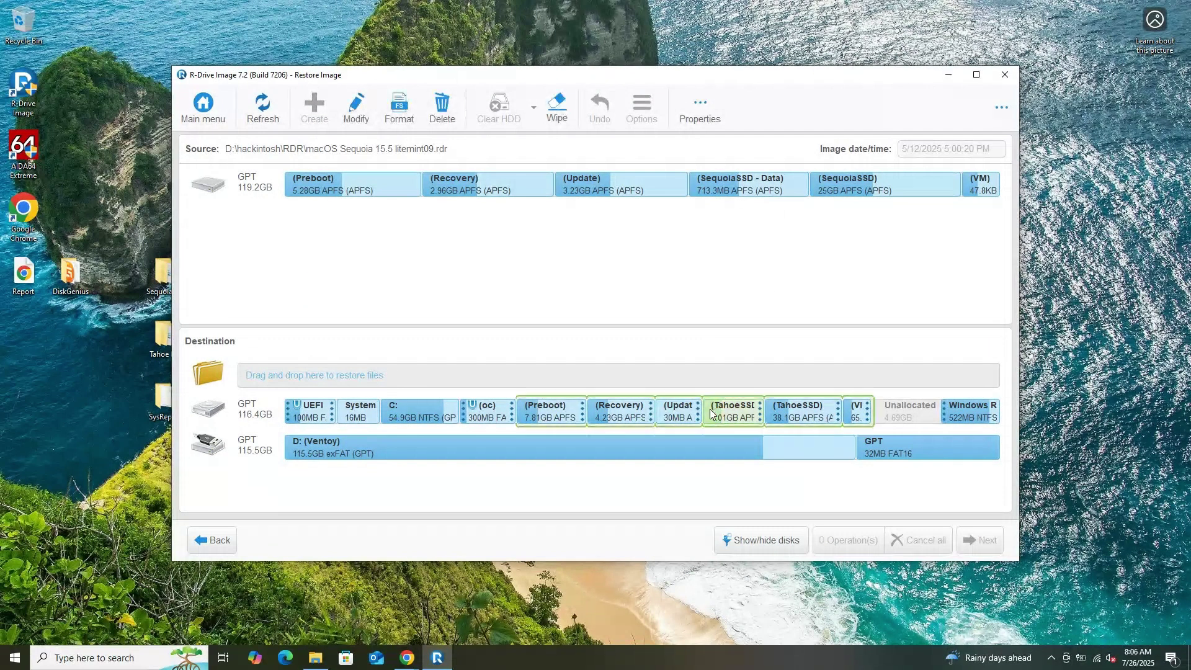
left_click(452, 109)
left_click_drag(558, 191, 747, 411)
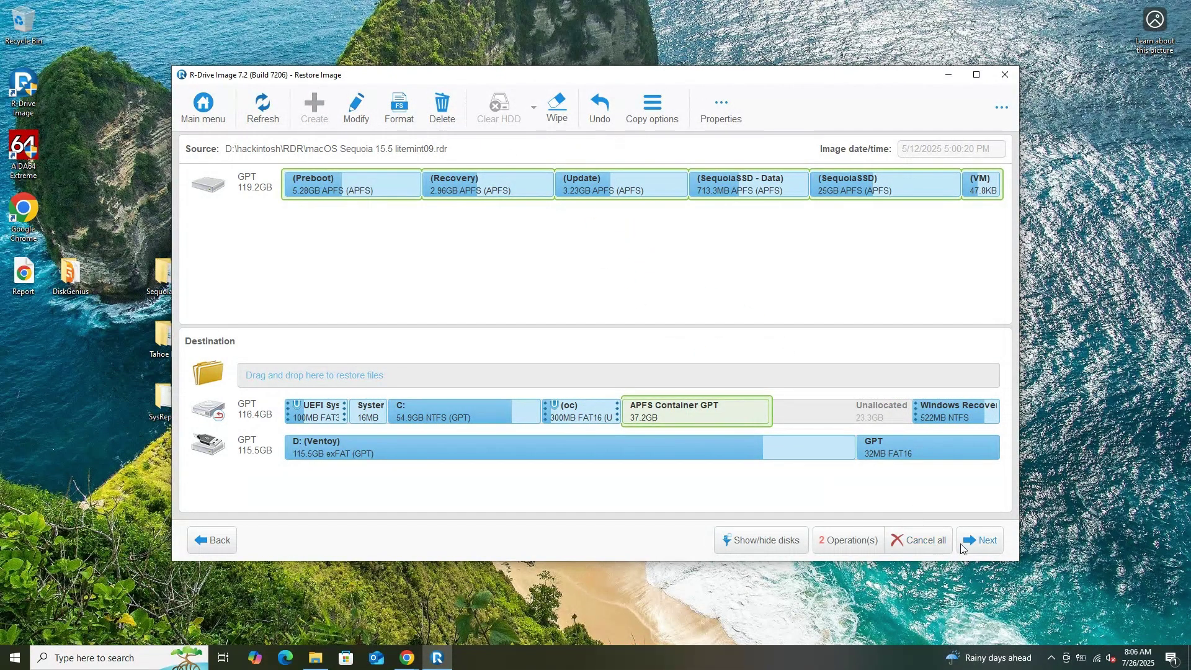
left_click(985, 548)
left_click(651, 408)
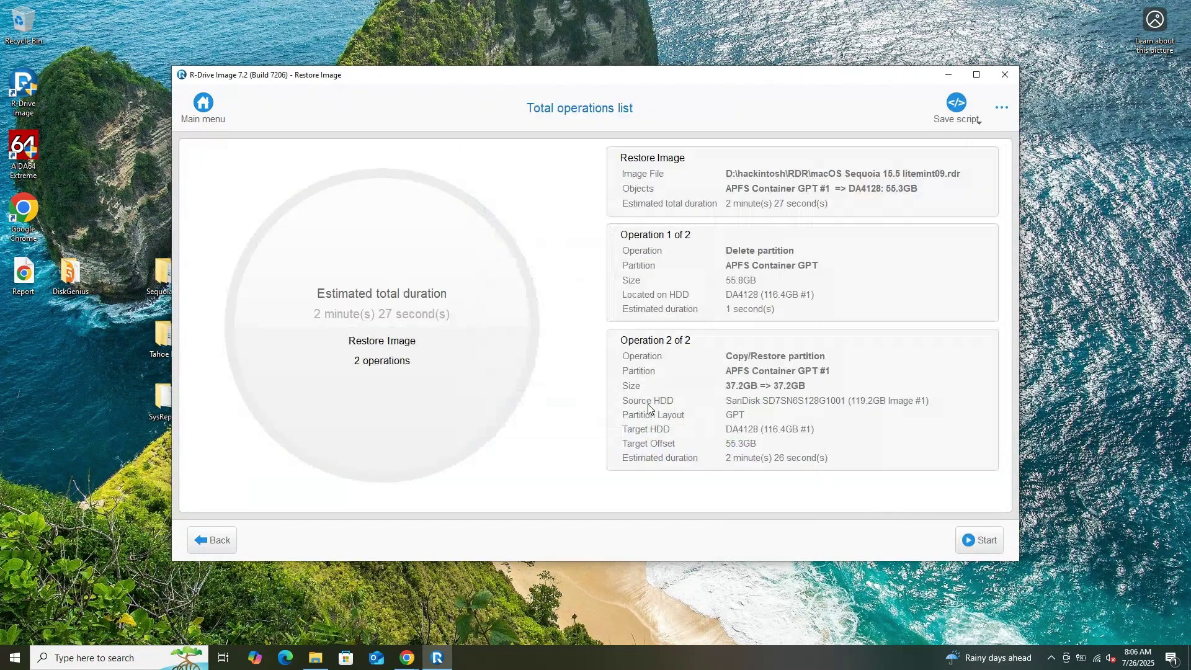
Start the queued TahoeSSD deletion and Sequoia restore, and let them finish.
left_click(982, 541)
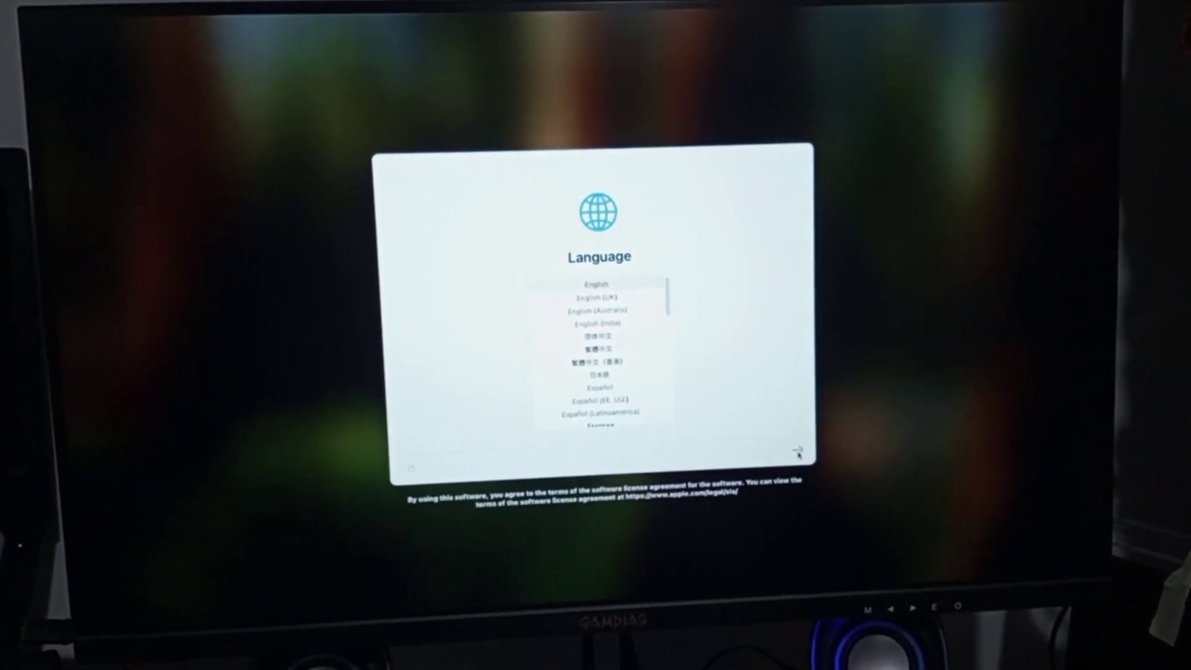
Keep English, choose a country, and continue setup without an internet connection.
left_click(795, 470)
scroll(687, 380, "up", 5)
scroll(687, 379, "down", 10)
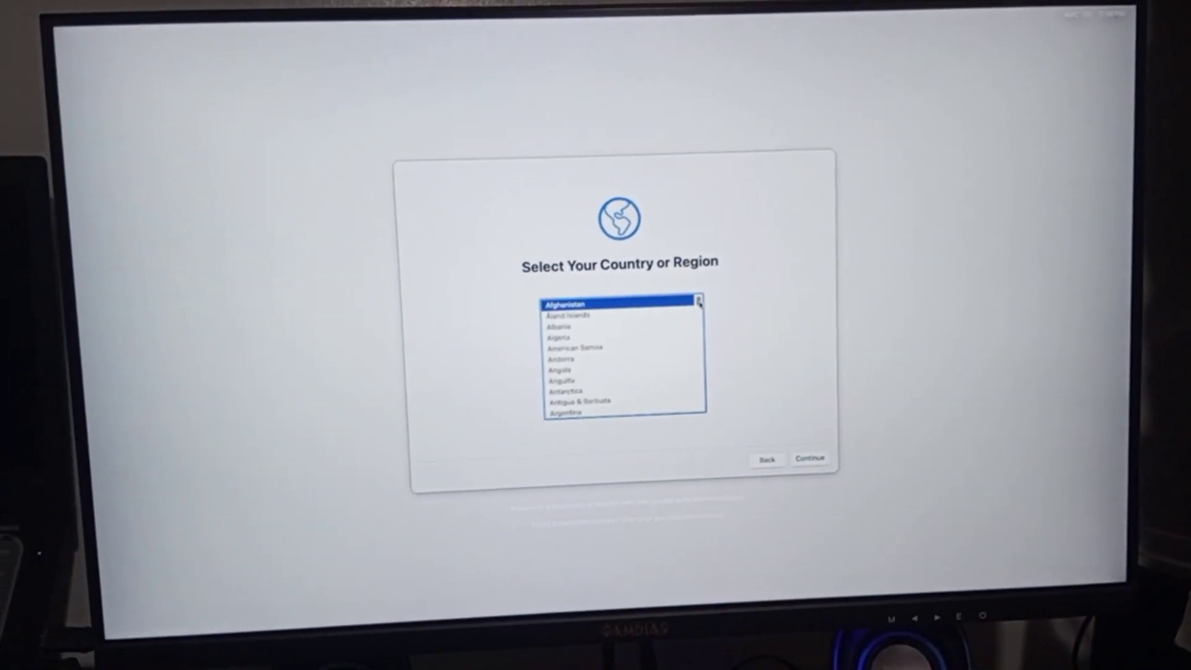
left_click(795, 460)
left_click(794, 462)
left_click(788, 470)
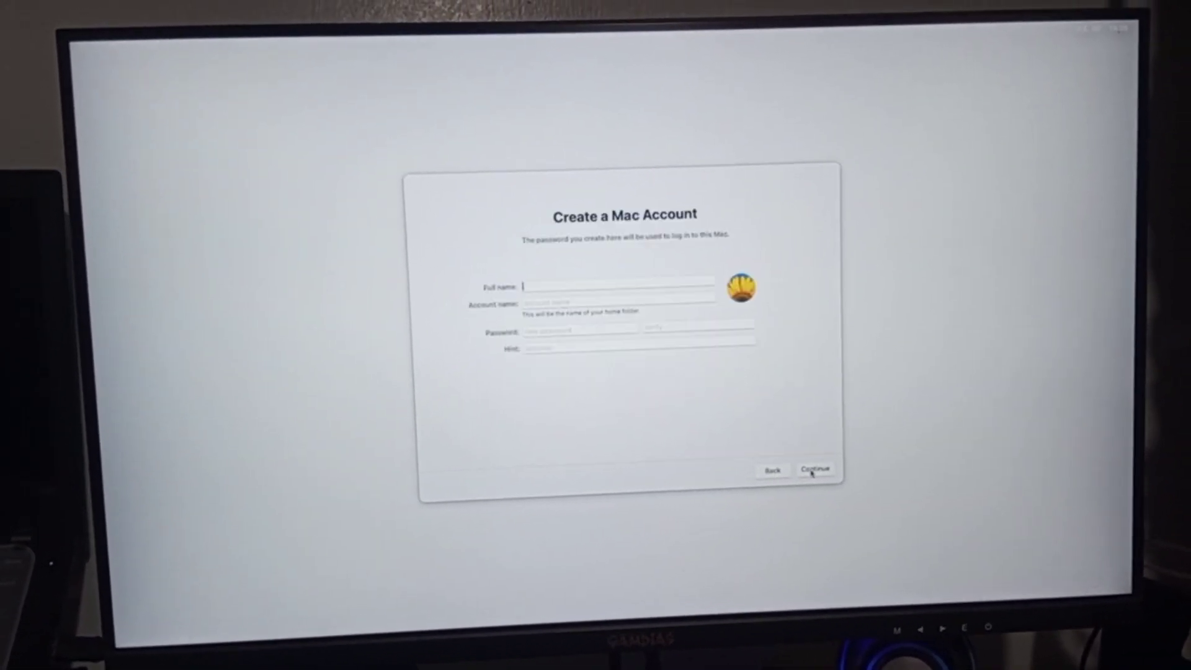
Create the local account with a name, matching password and the green leaf picture.
type("ItementOS")
key("Tab")
key("Tab")
type("****")
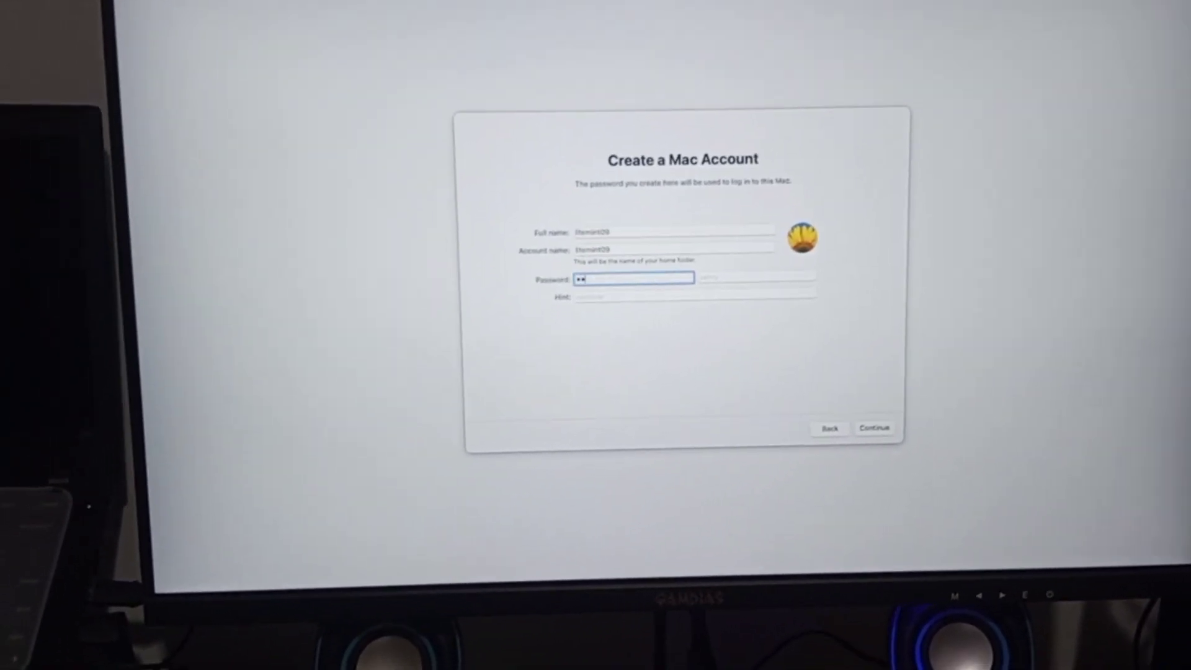
key("Tab")
type("**")
left_click(748, 276)
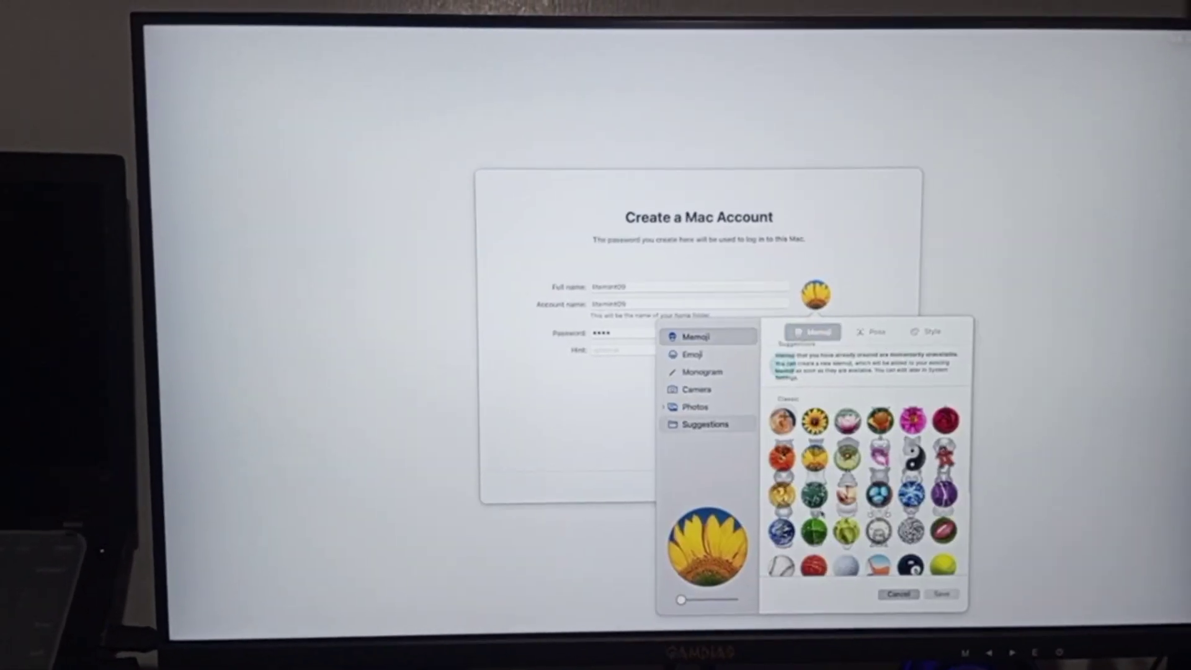
left_click(778, 515)
left_click(932, 576)
left_click(704, 379)
key("Tab")
type("****")
left_click(850, 480)
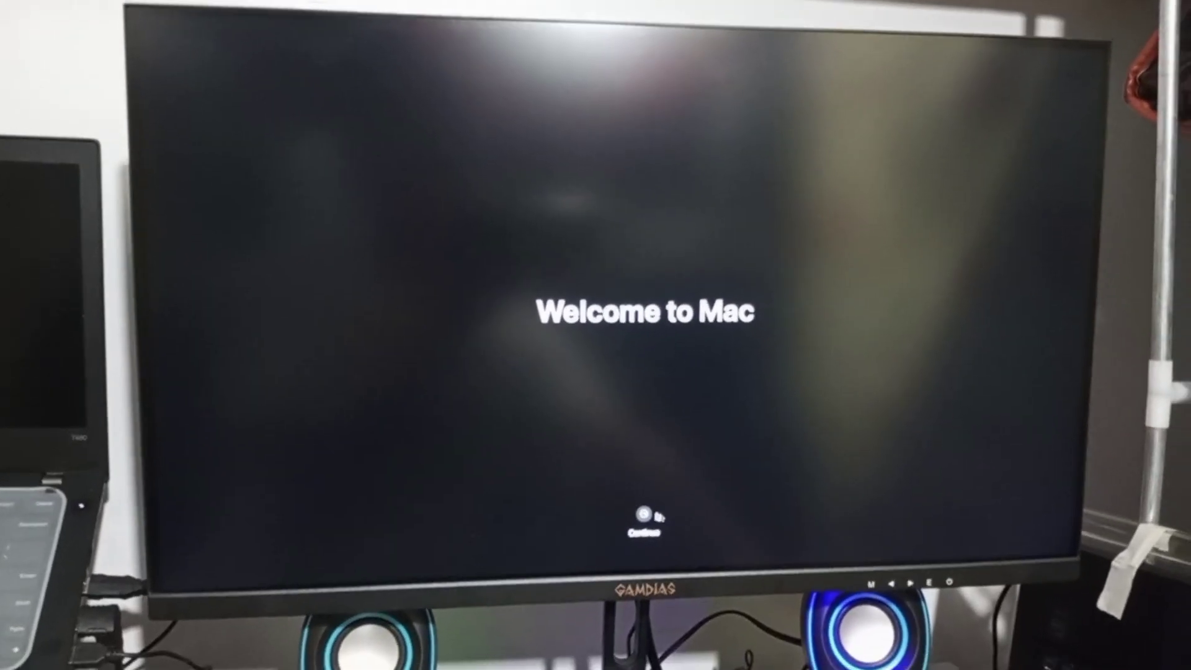
Continue past the Welcome to Mac screen to the Finder desktop.
key("Return")
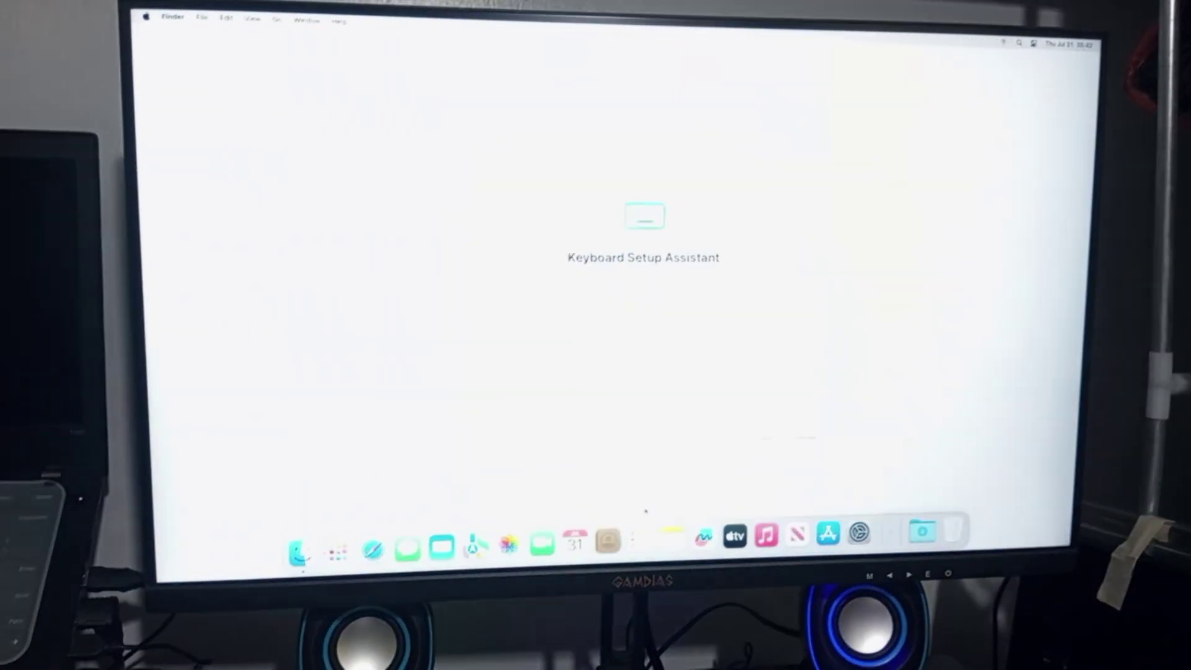